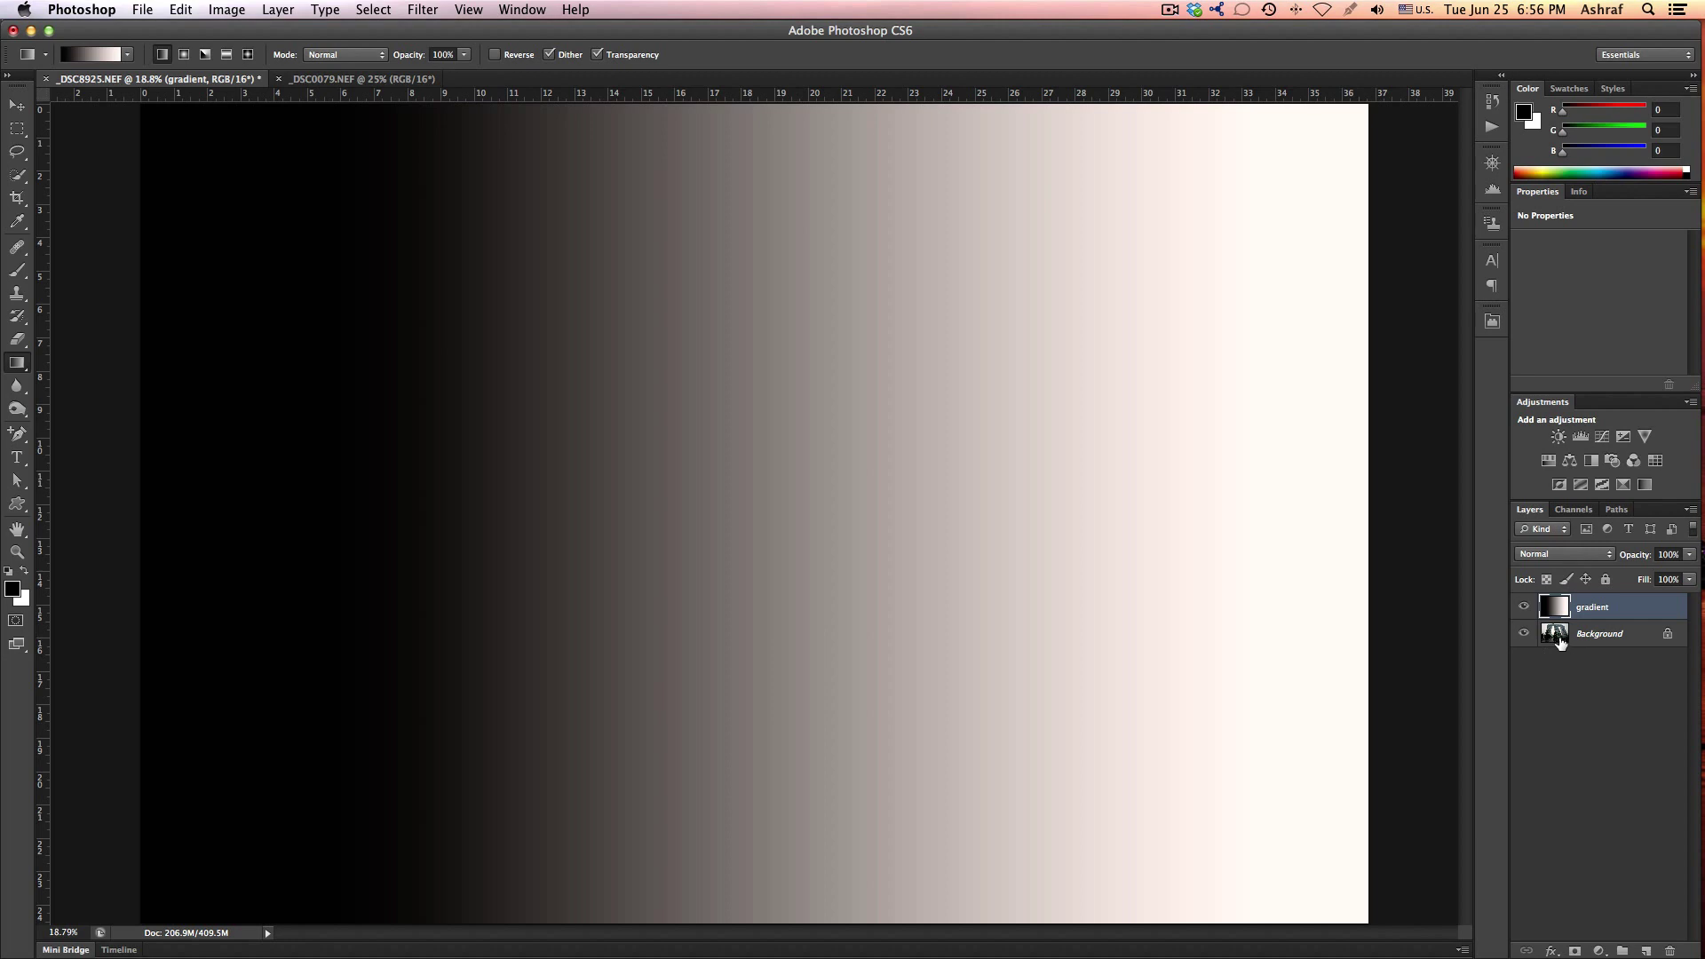
- Convert the Background into an editable layer, and open its blending options for a look before cancelling them
double_click(1558, 637, "alt")
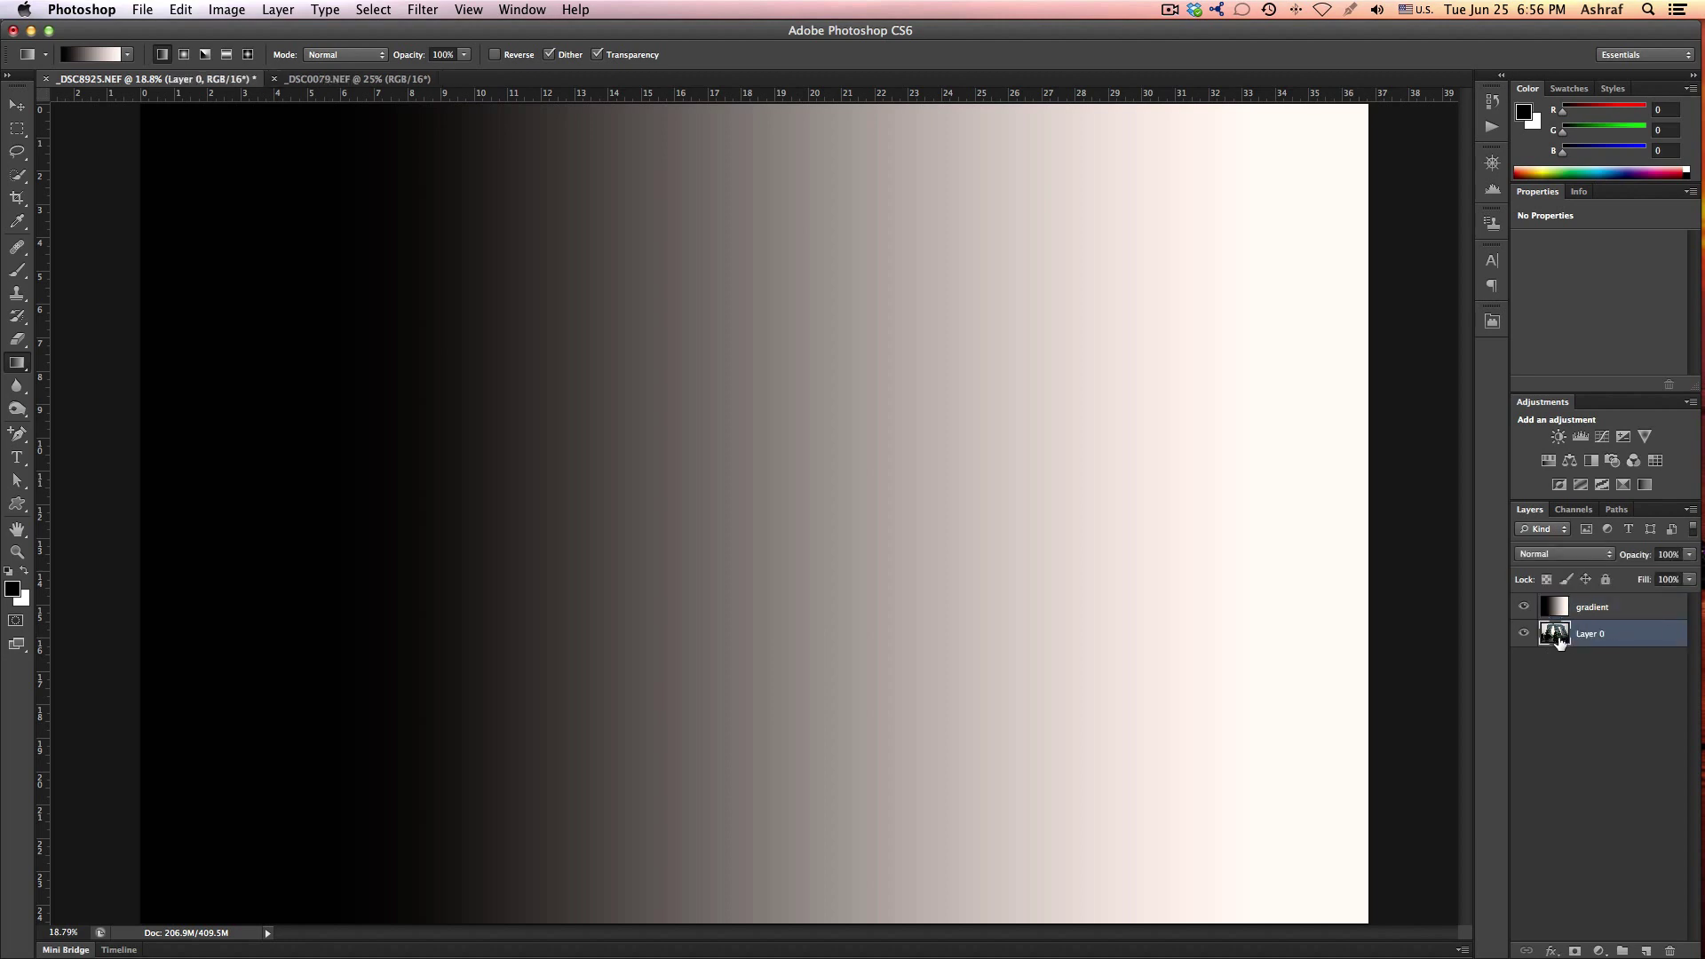
double_click(1558, 638)
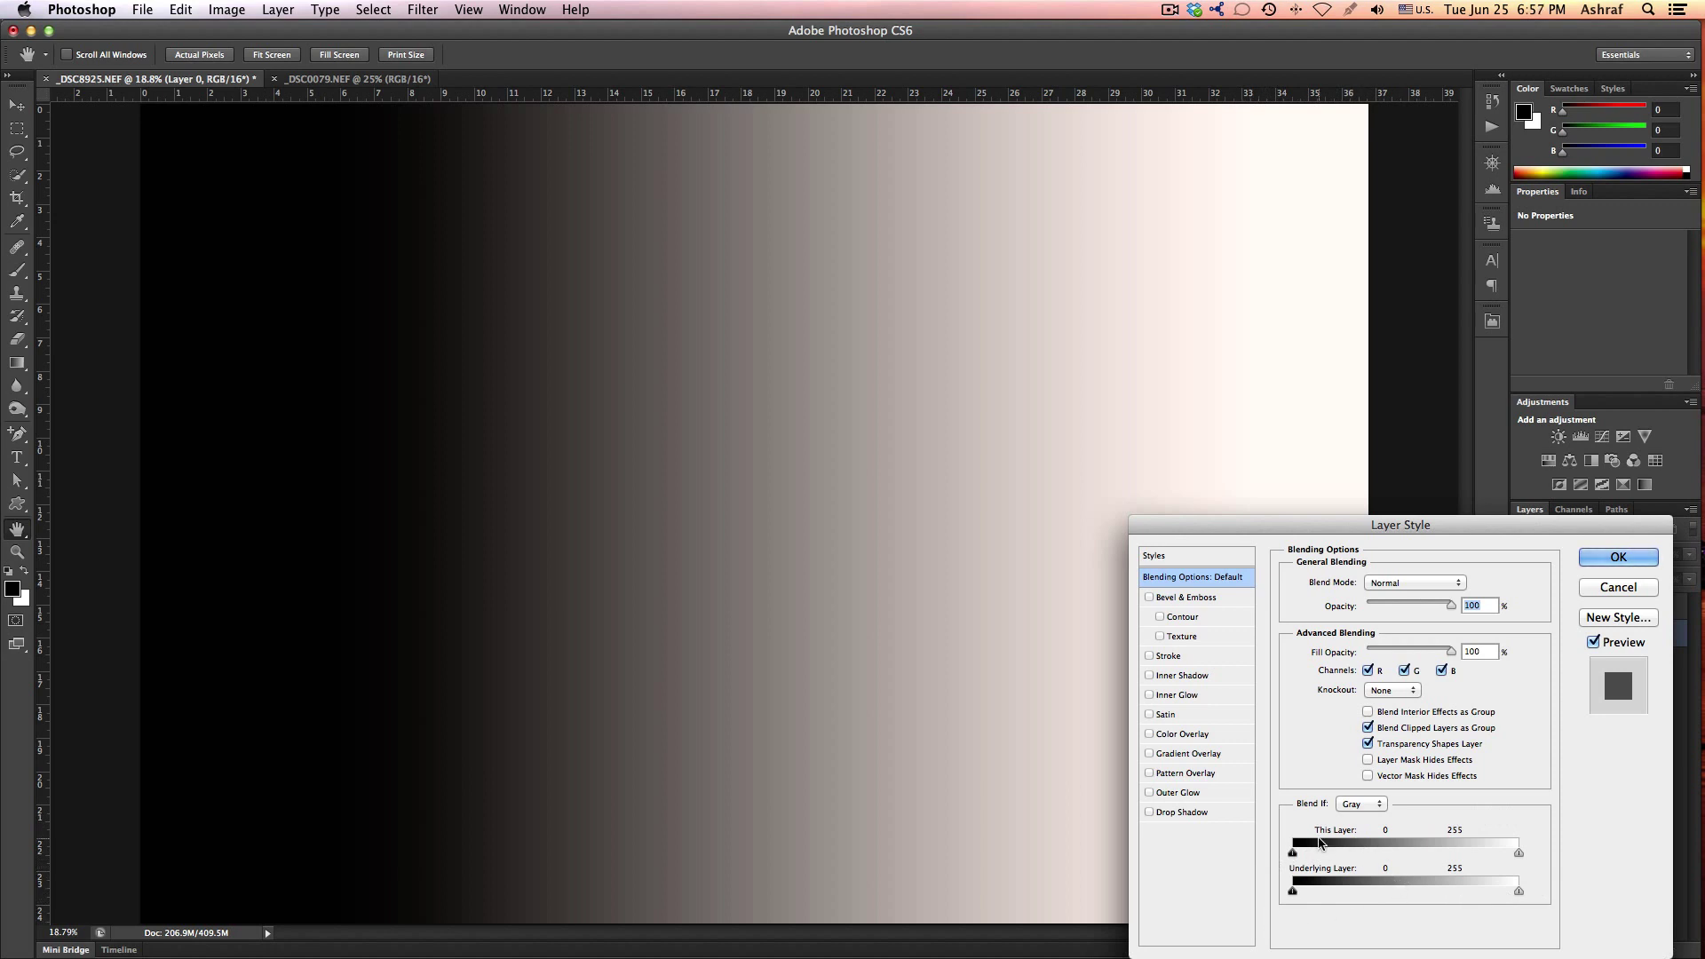
left_click(1604, 589)
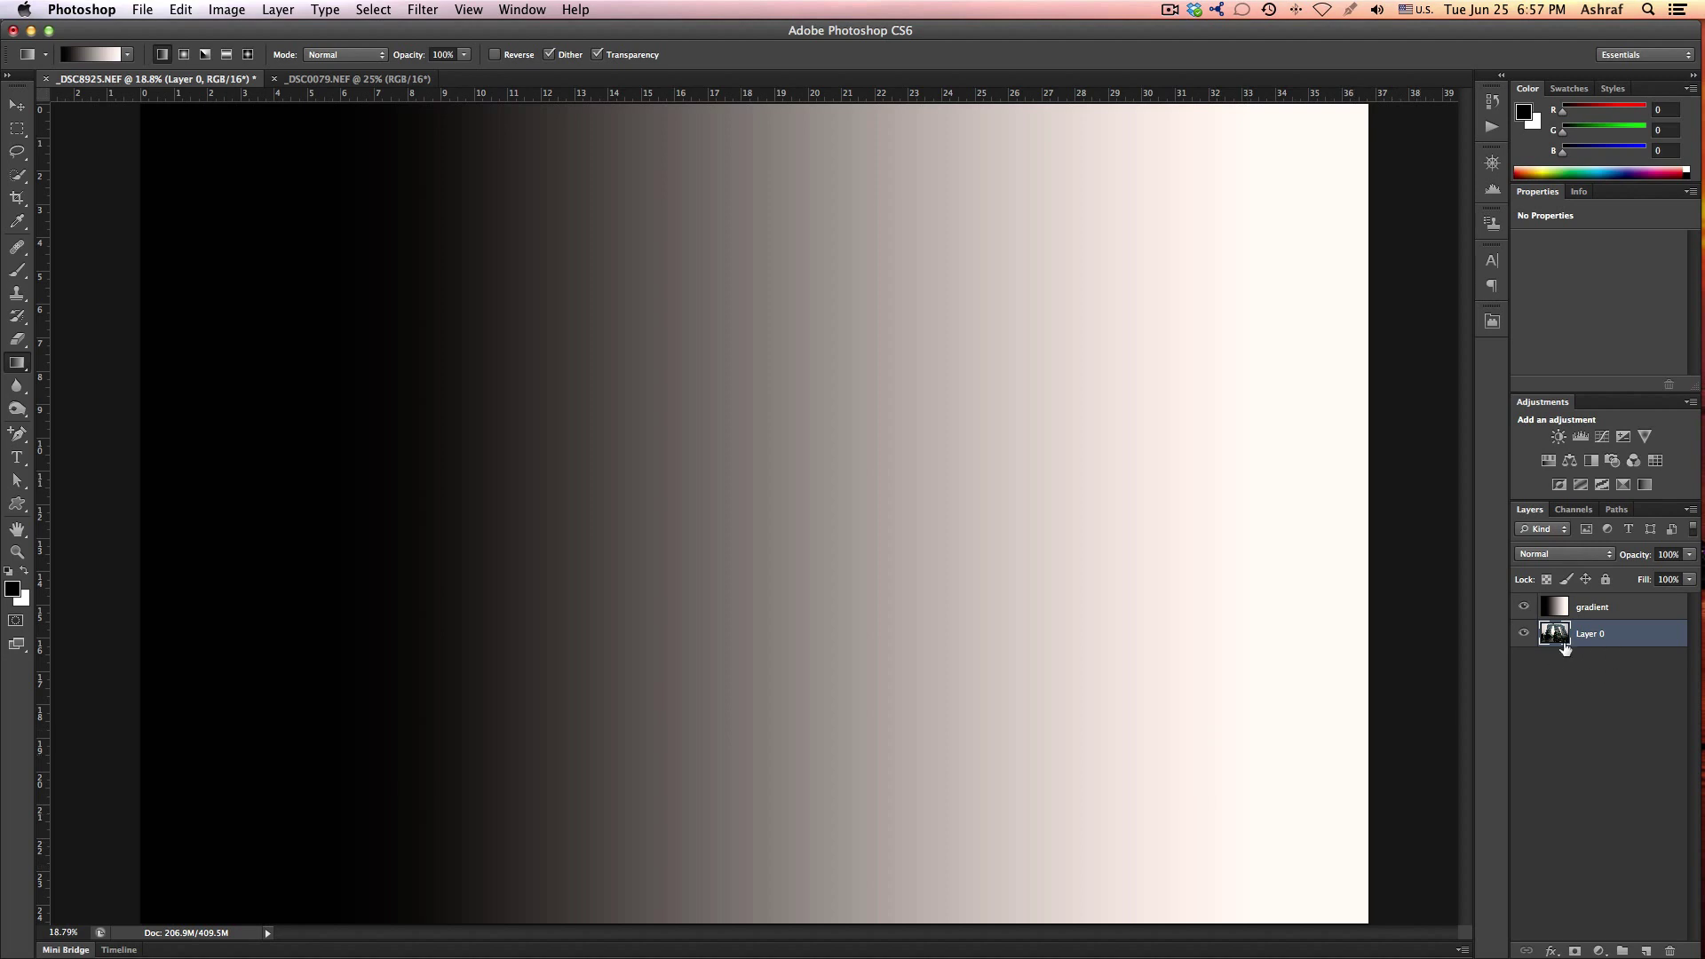
- Hide the gradient layer to view the building photo beneath, and show it again
left_click(1524, 607)
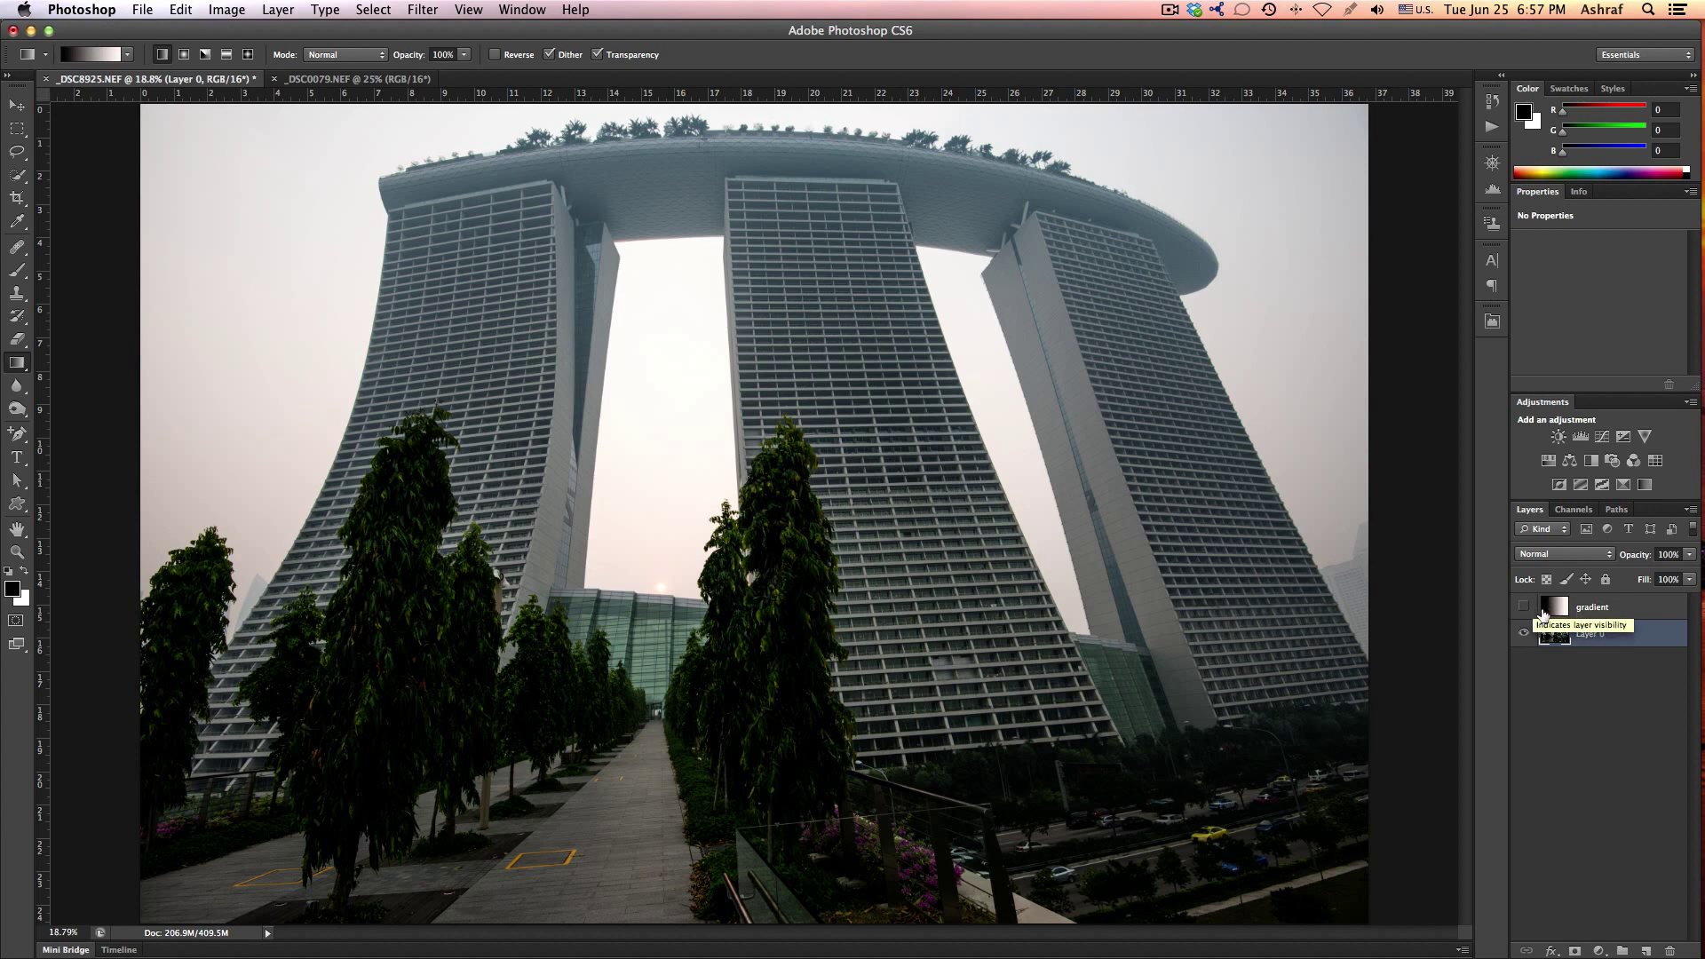
left_click(1525, 609)
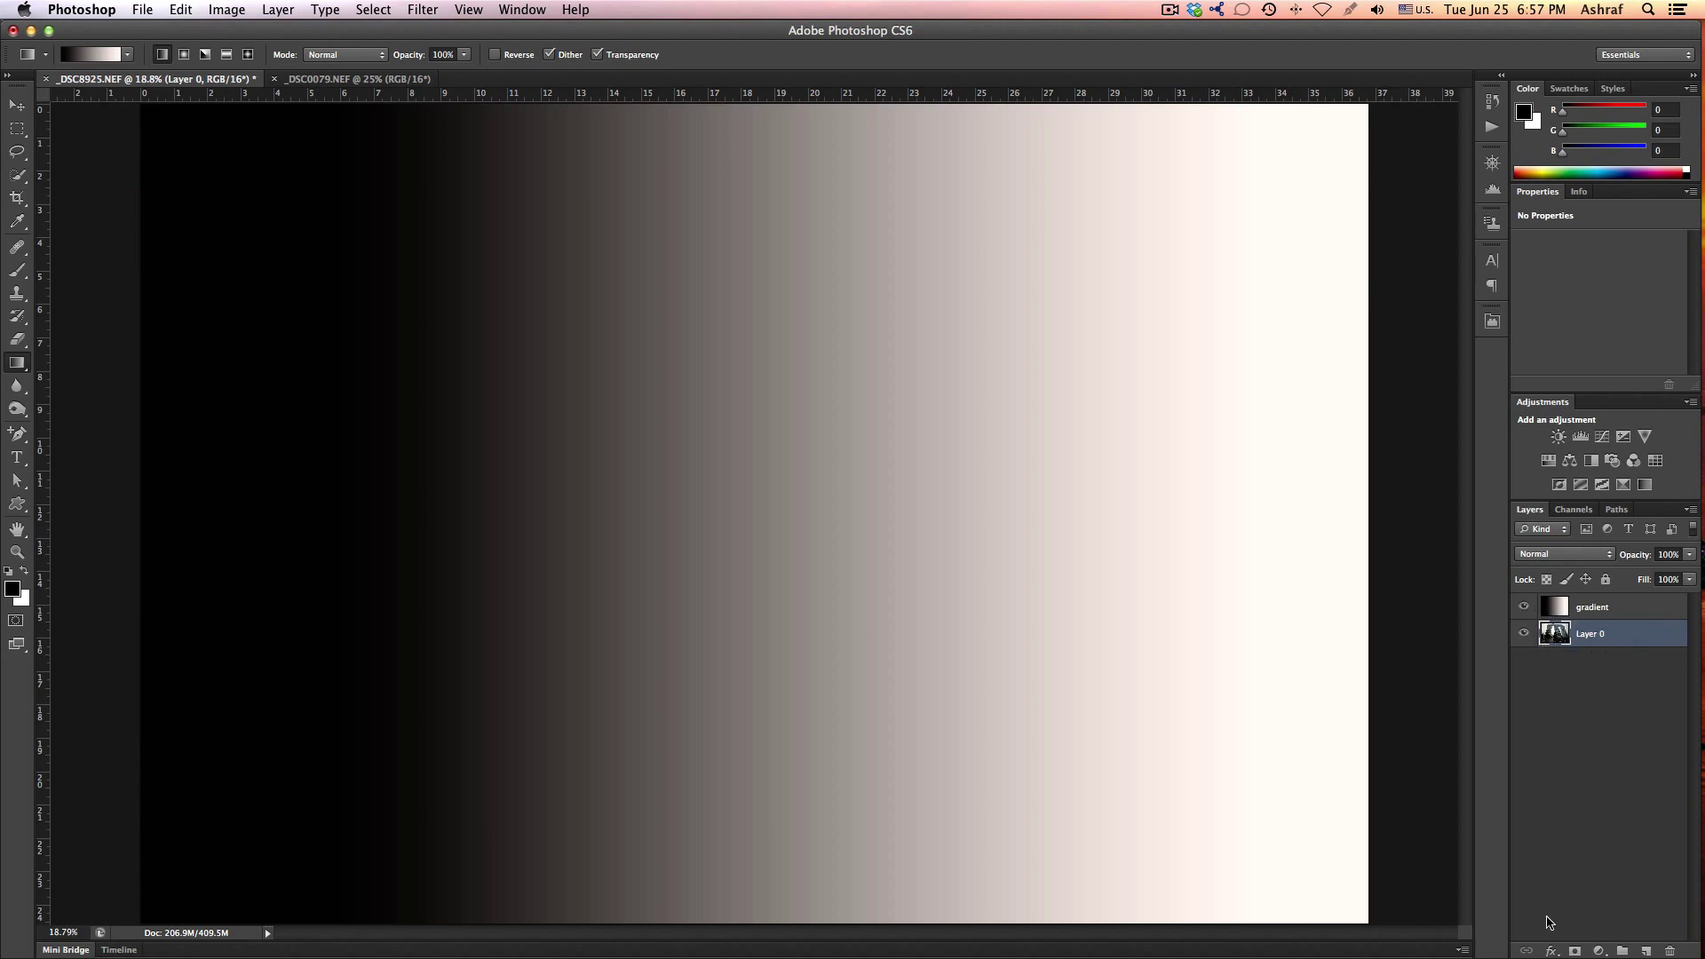
- Examine the Blend If channel choices in Layer 0's blending options, keeping Gray, and cancel the dialog
left_click(1551, 951)
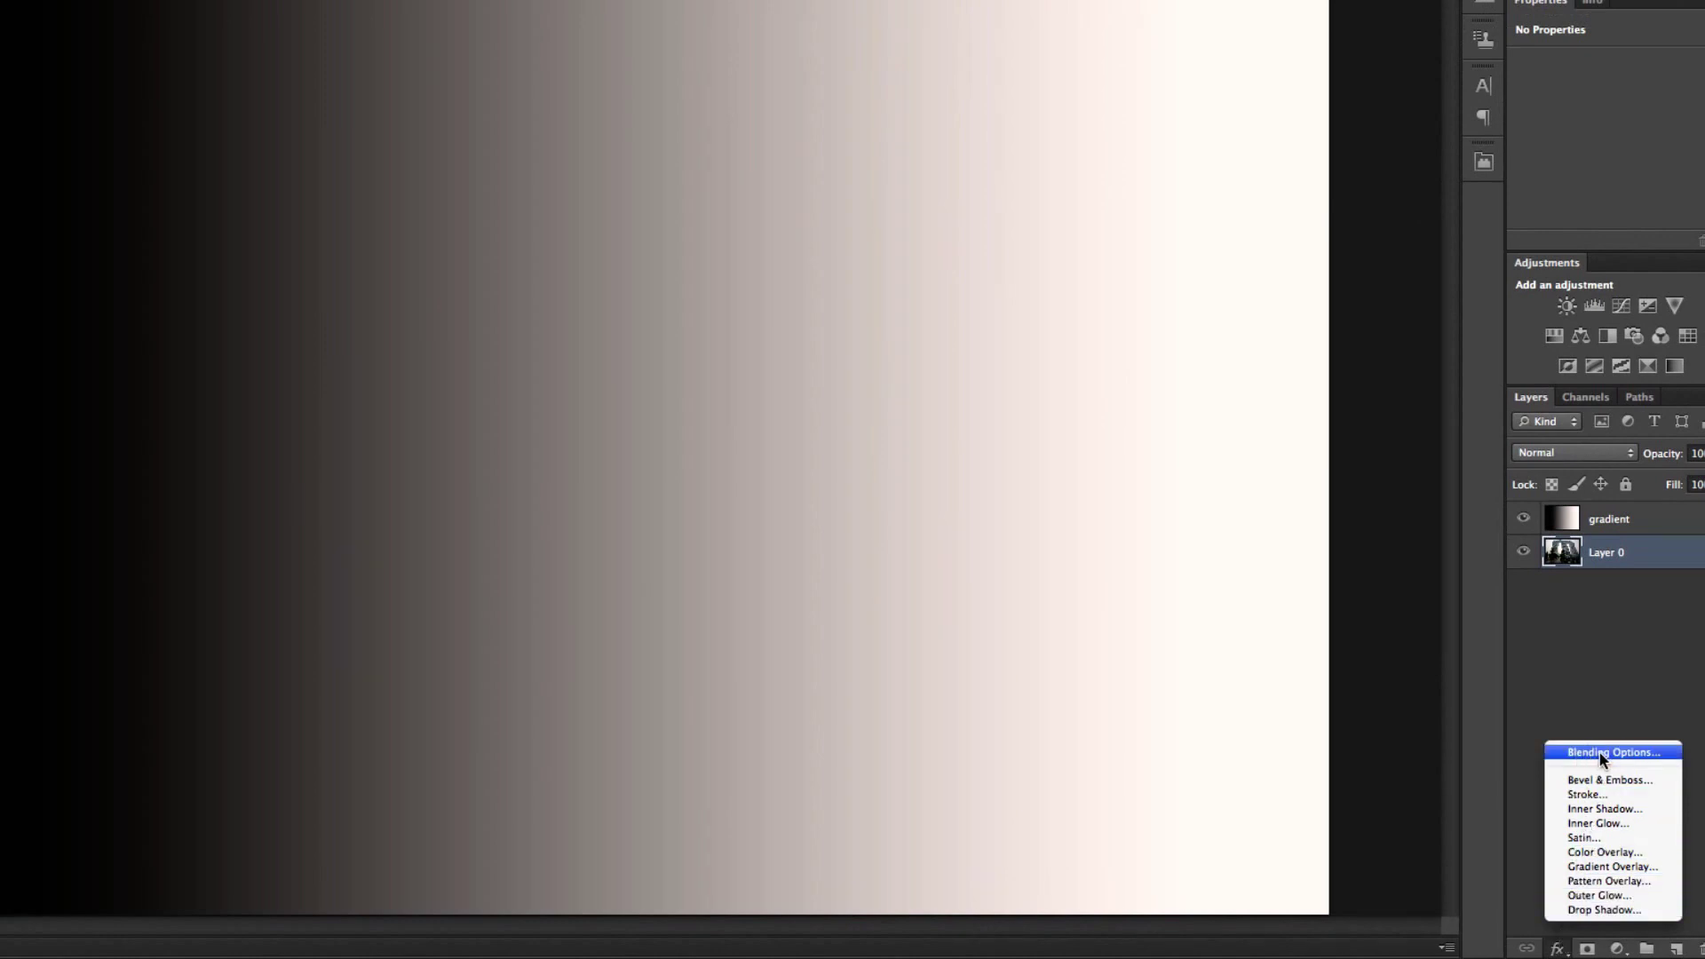
left_click(1602, 753)
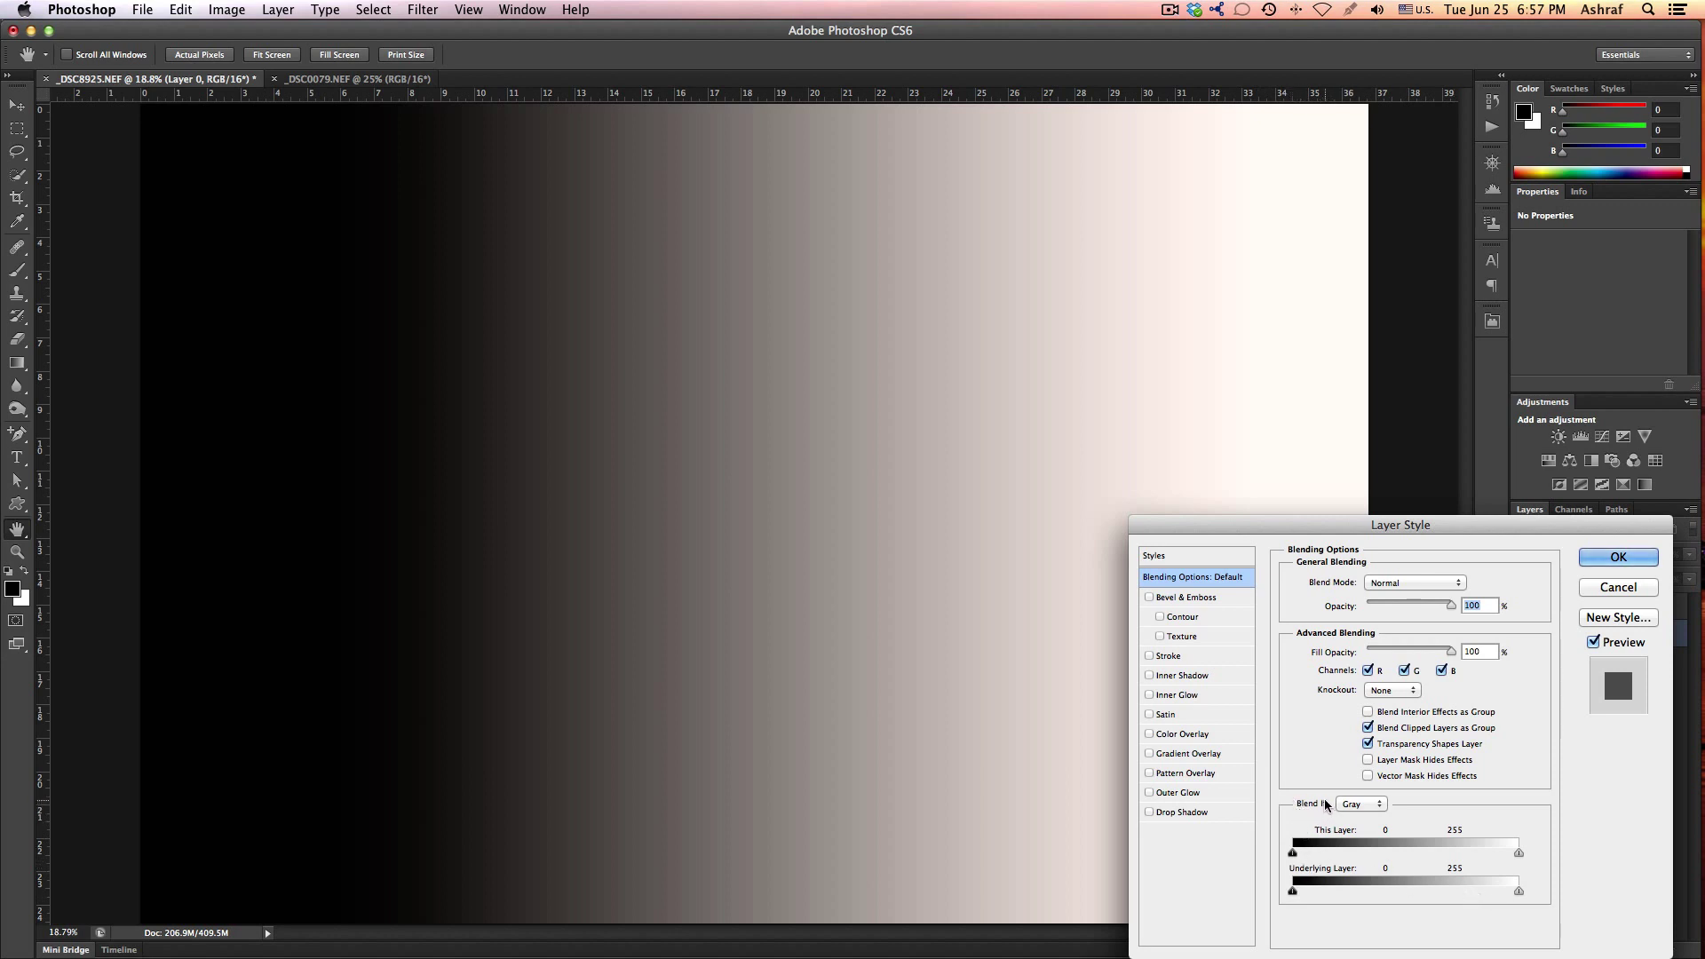
left_click(1368, 806)
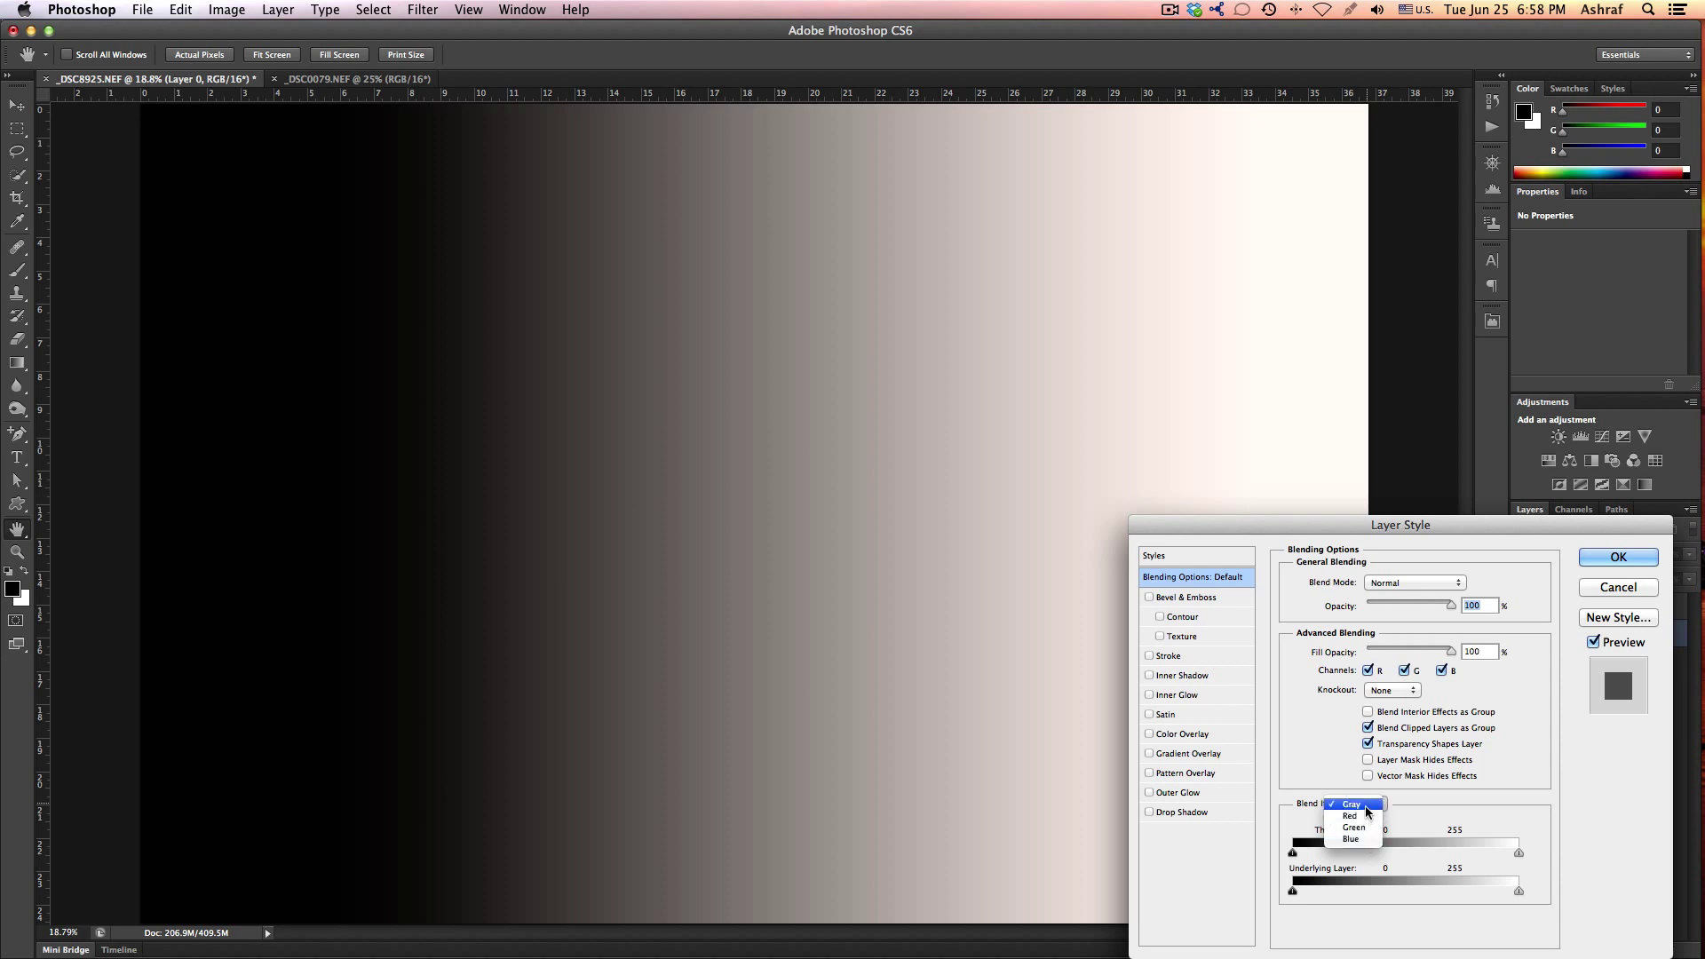
left_click(1366, 805)
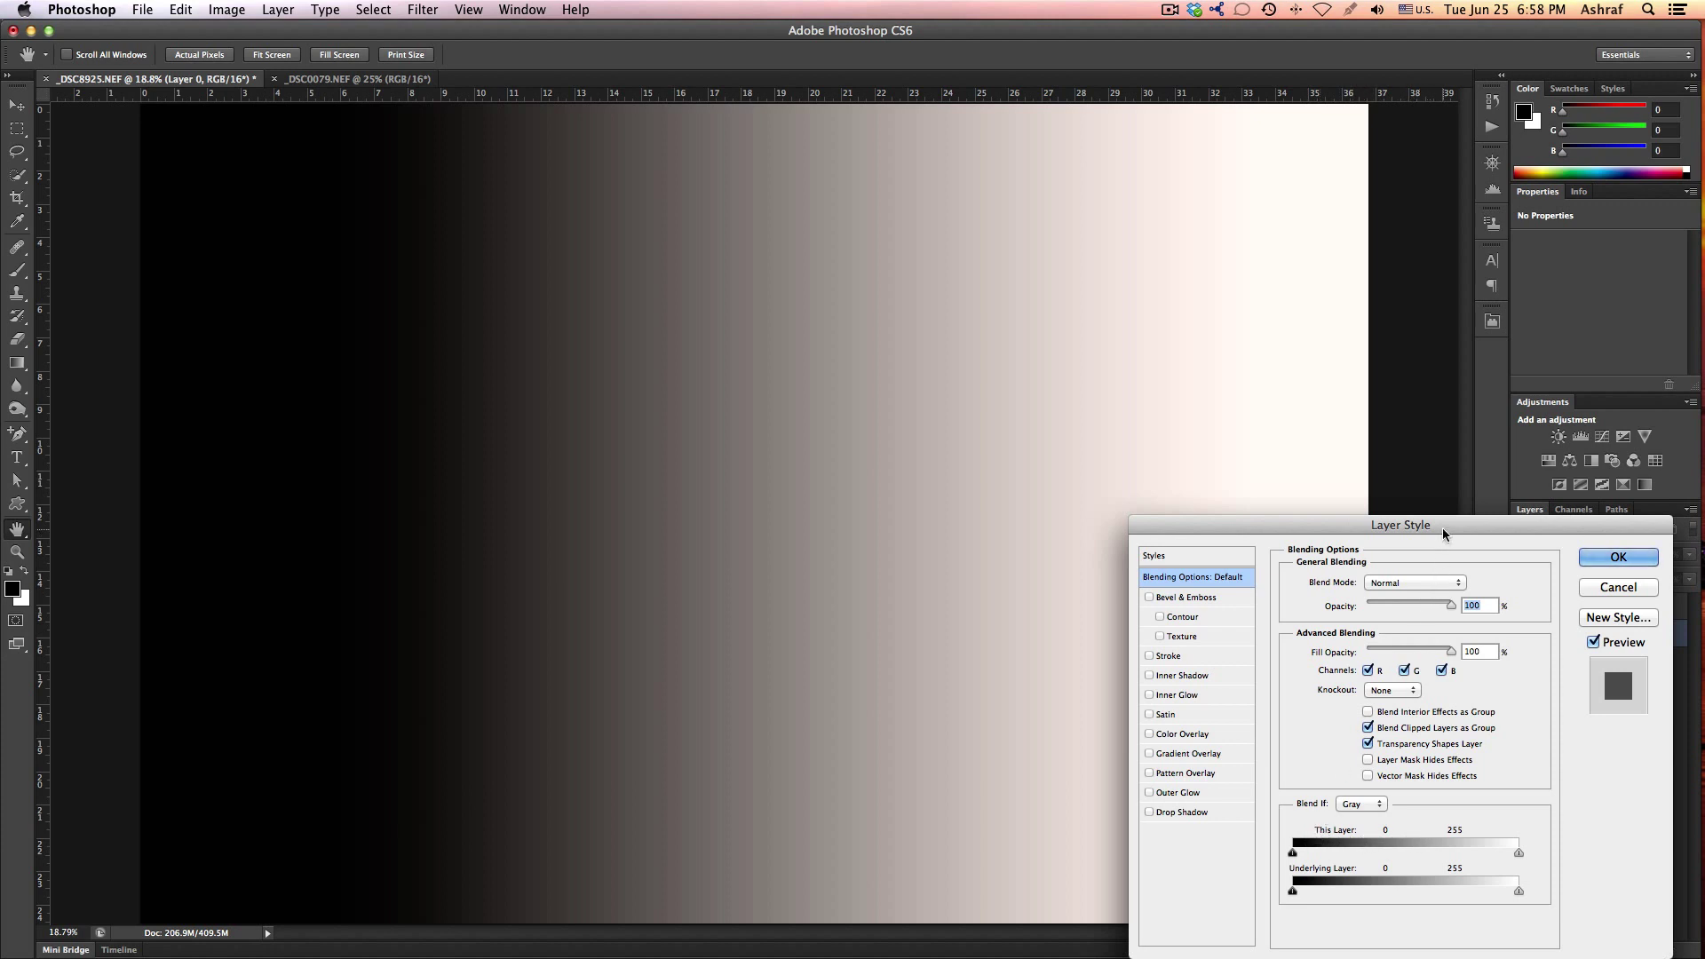
left_click_drag(1441, 530, 1249, 511)
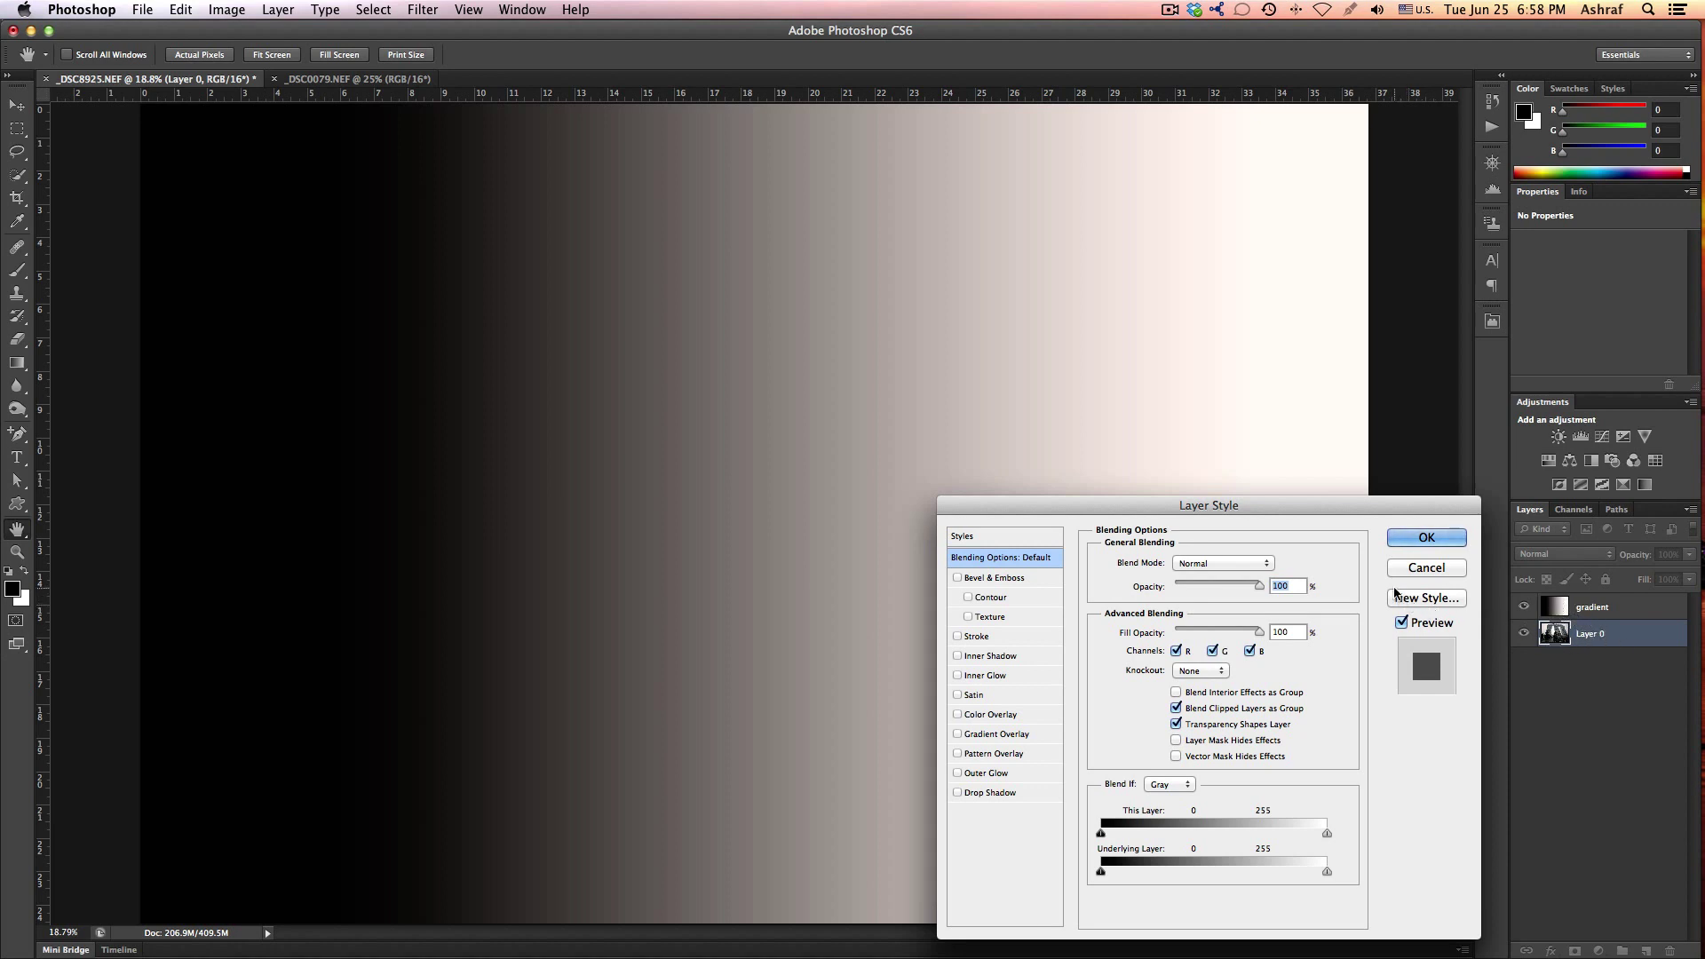
left_click(1424, 568)
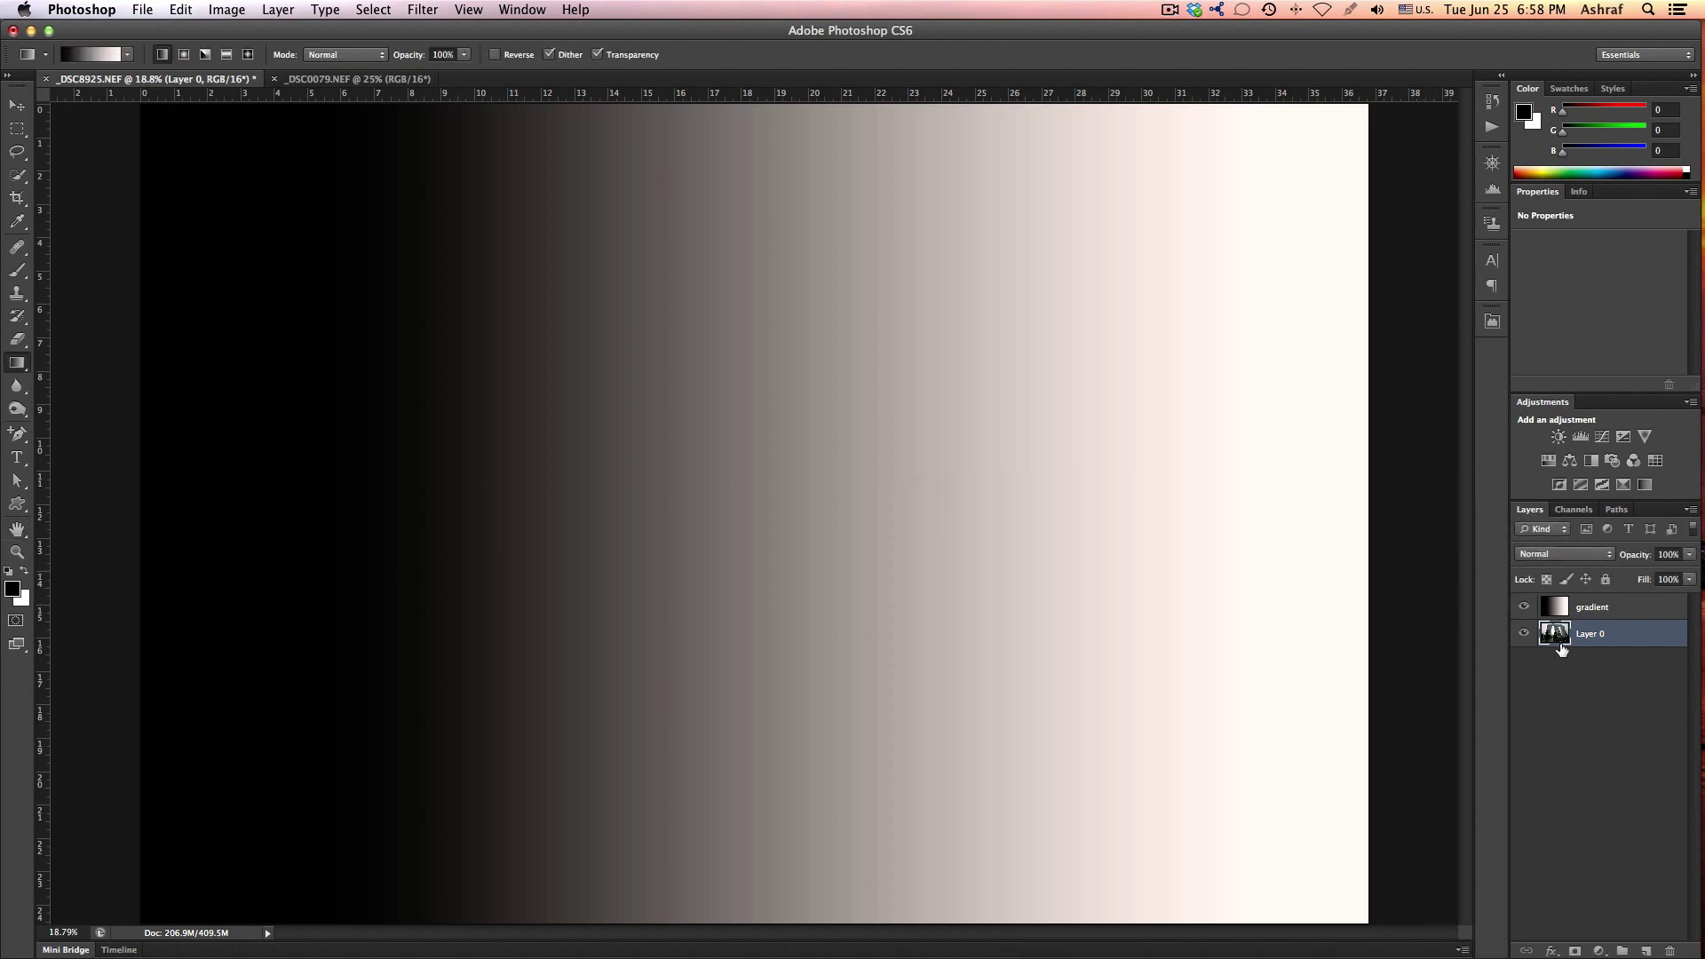
- Open the gradient layer's blending options and place the dialog so that most of the gradient stays uncovered
left_click(1564, 609)
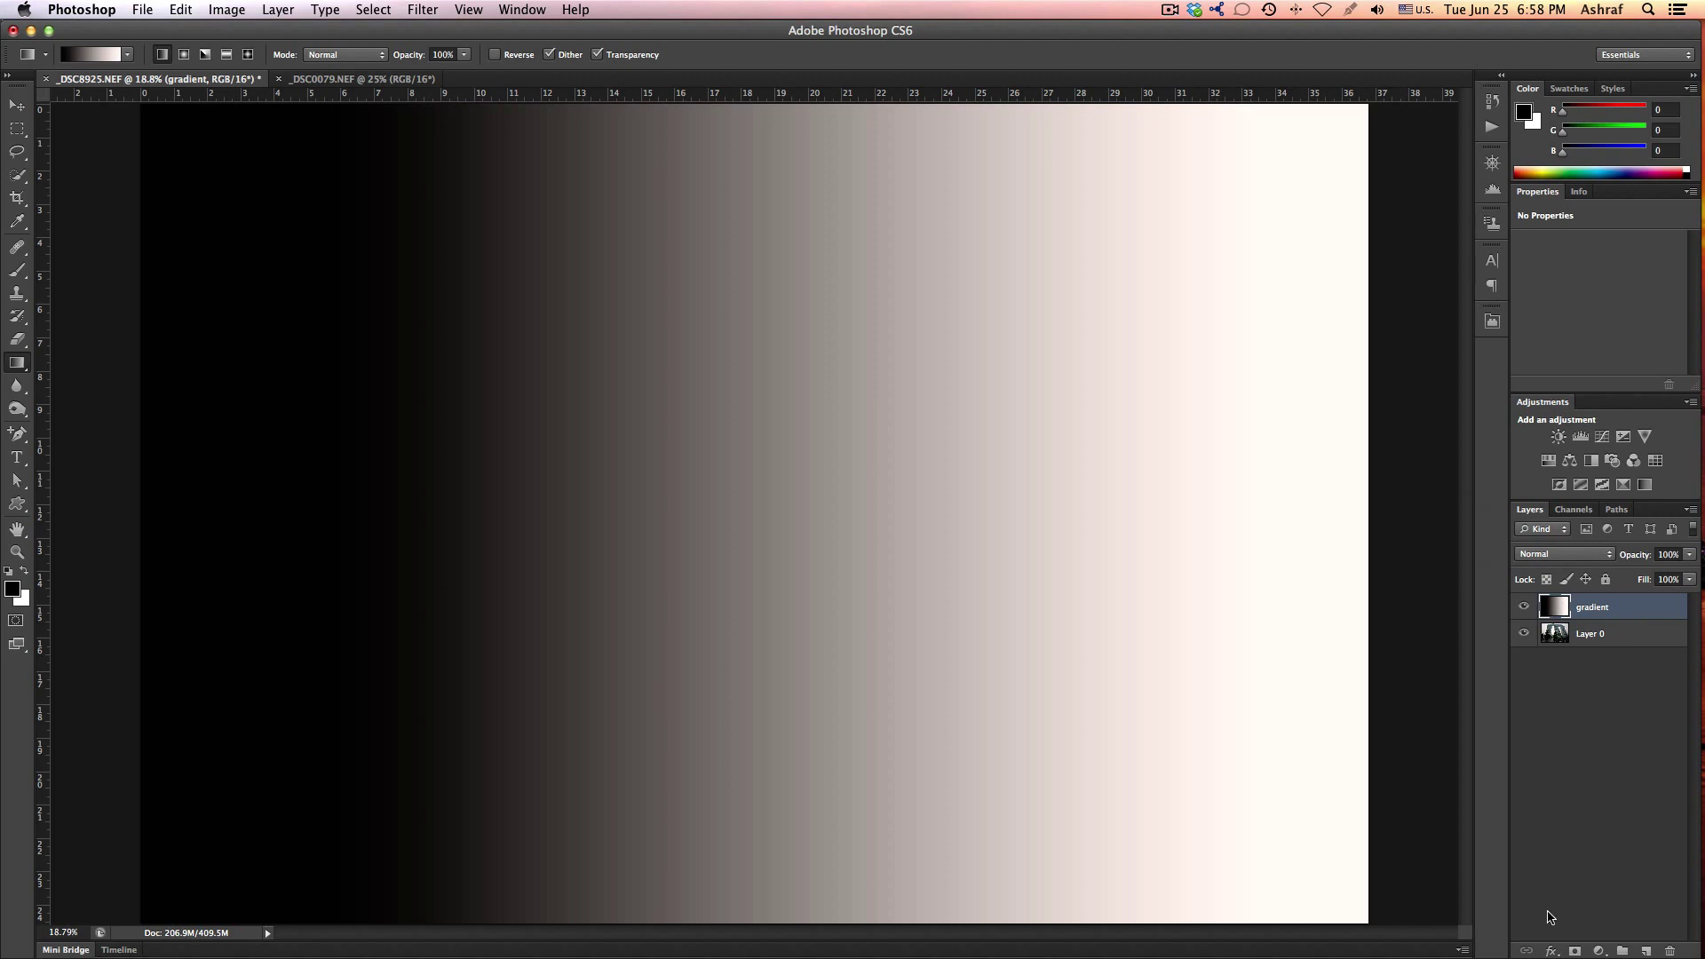
left_click(1550, 951)
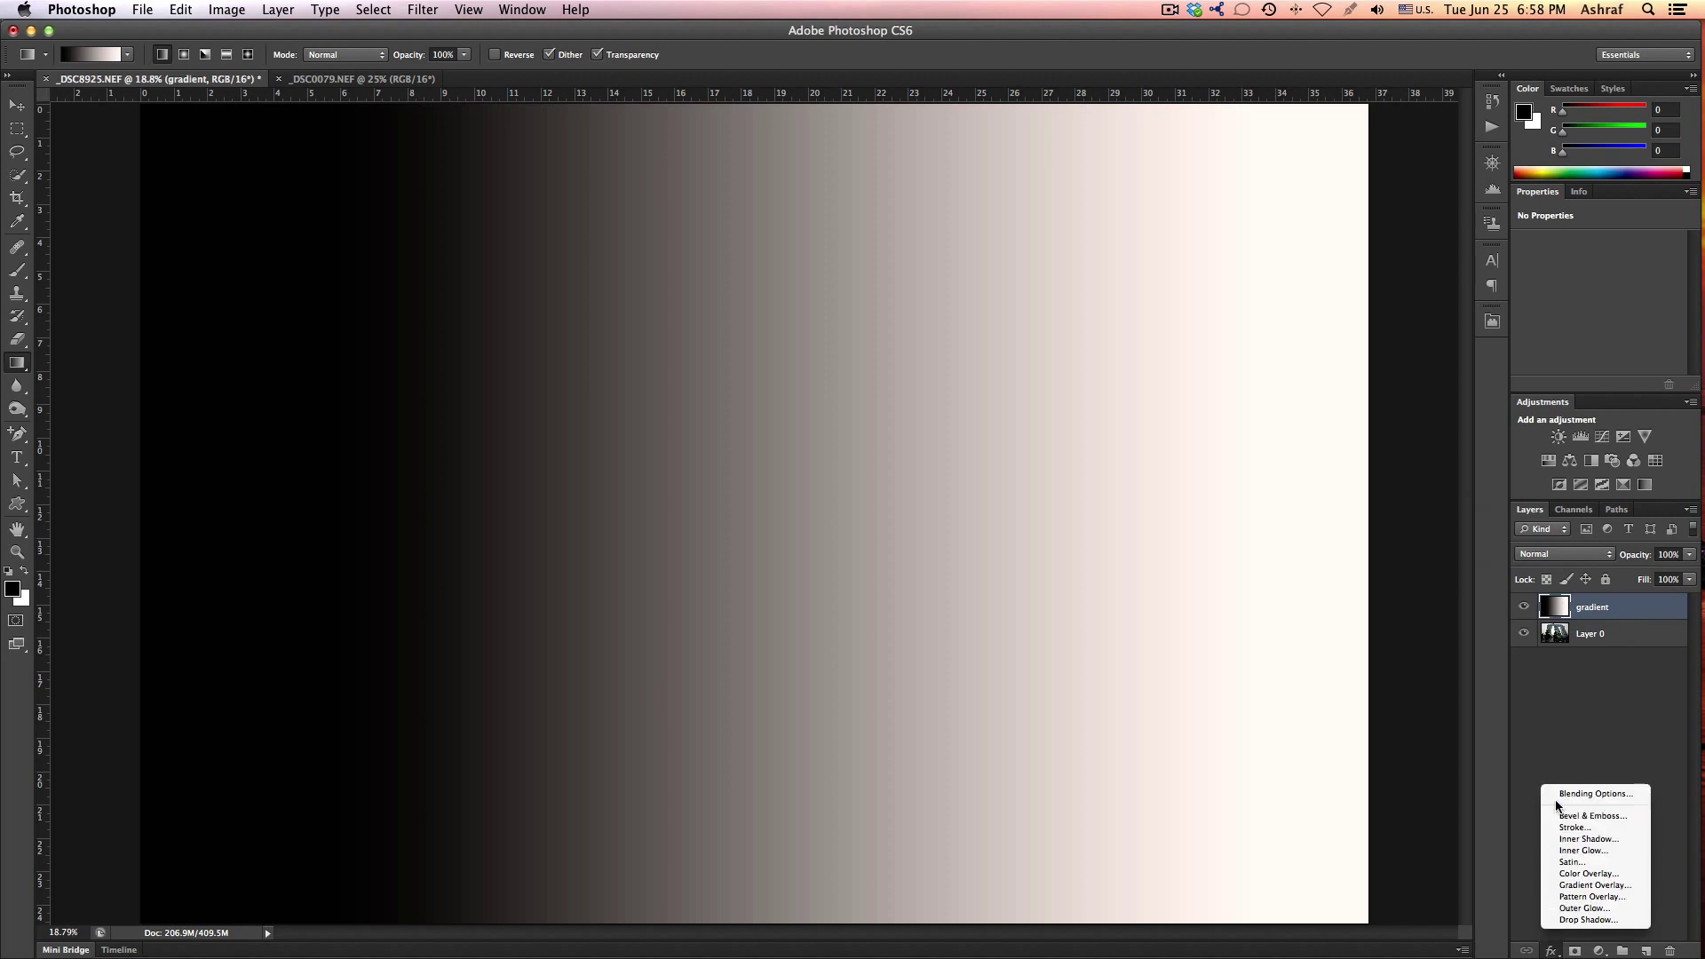
left_click(1551, 756)
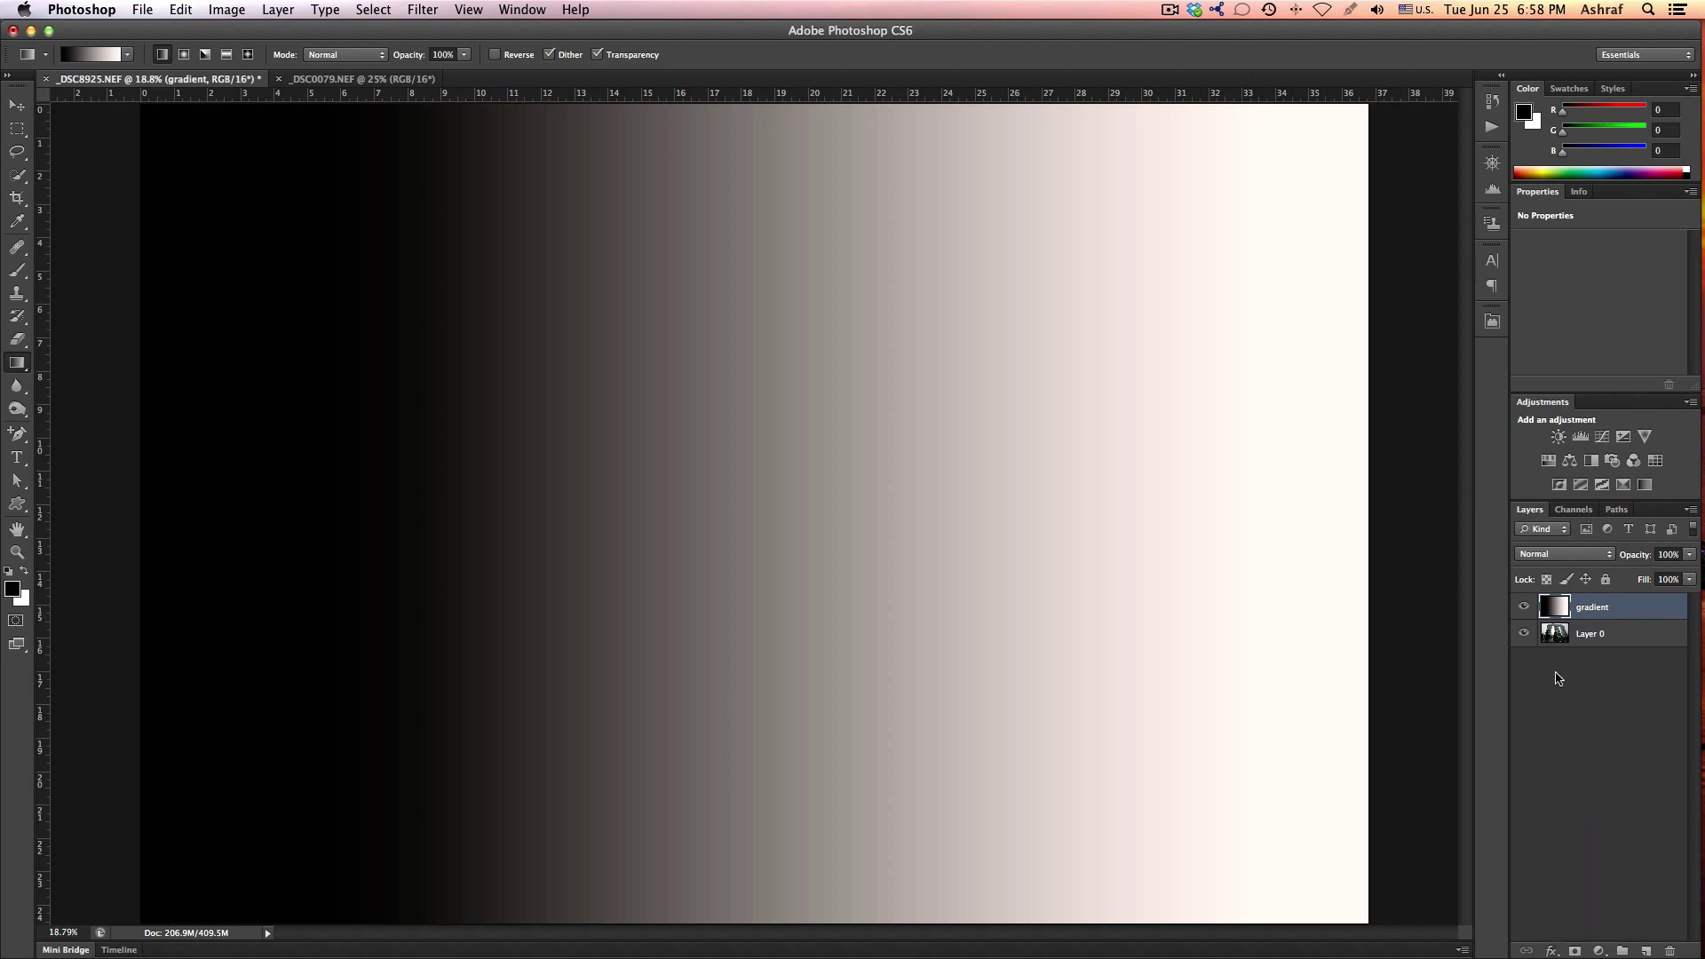
double_click(1554, 607)
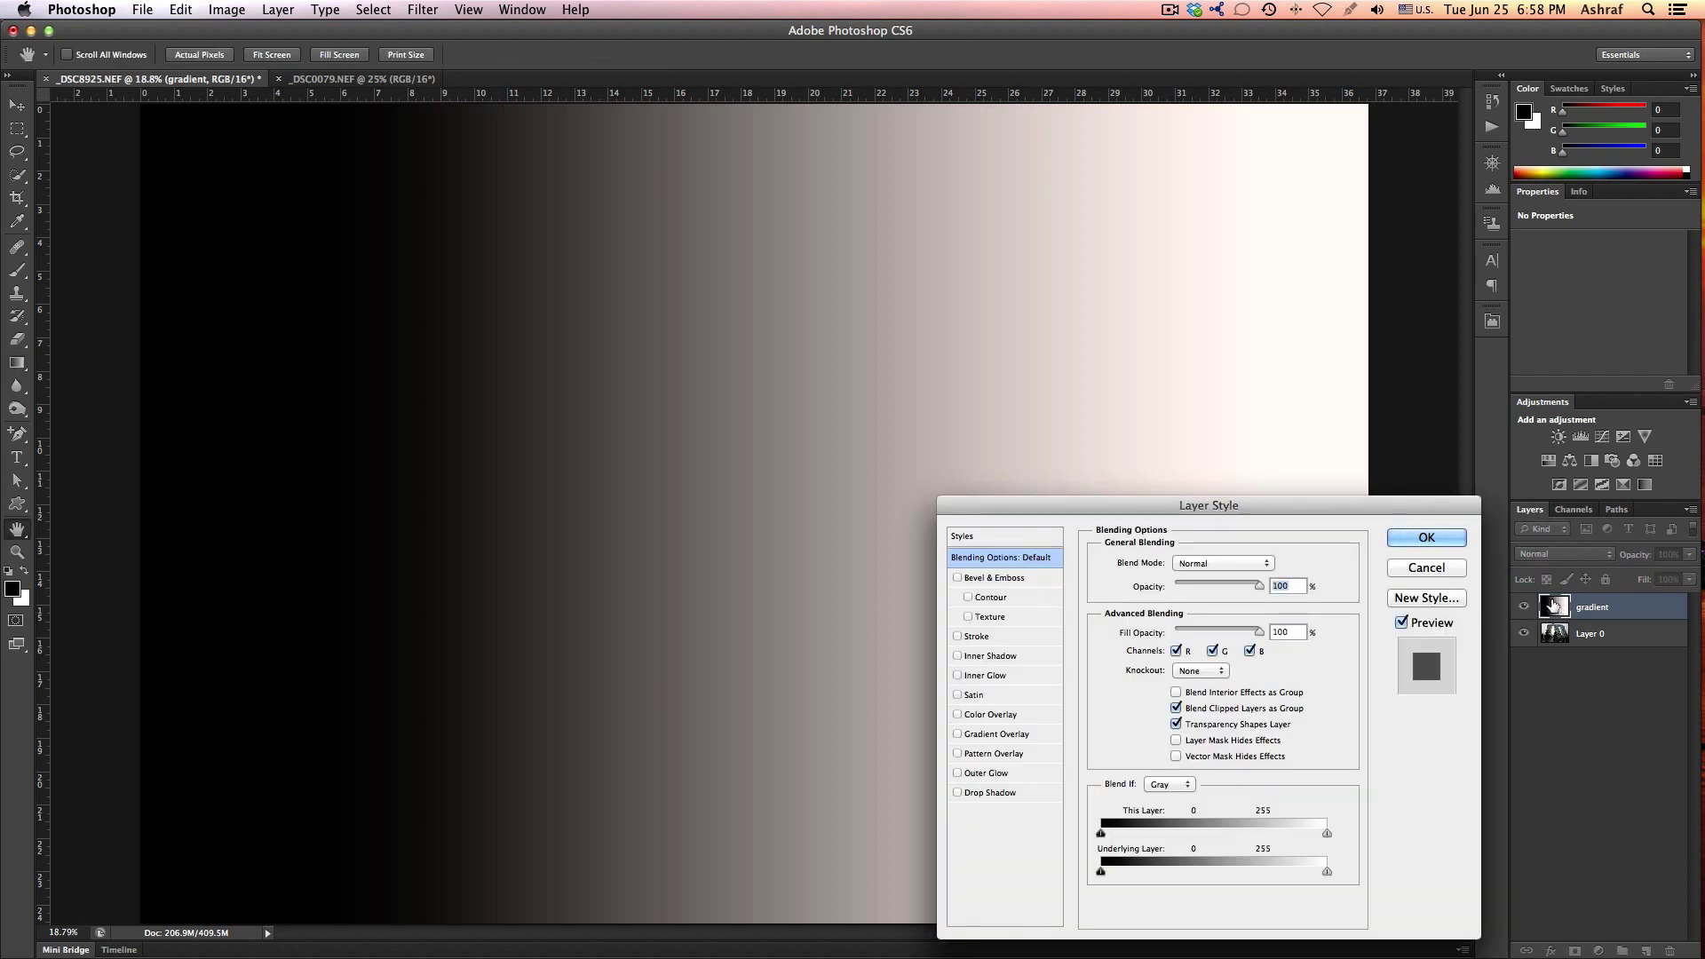
left_click_drag(1235, 503, 1469, 286)
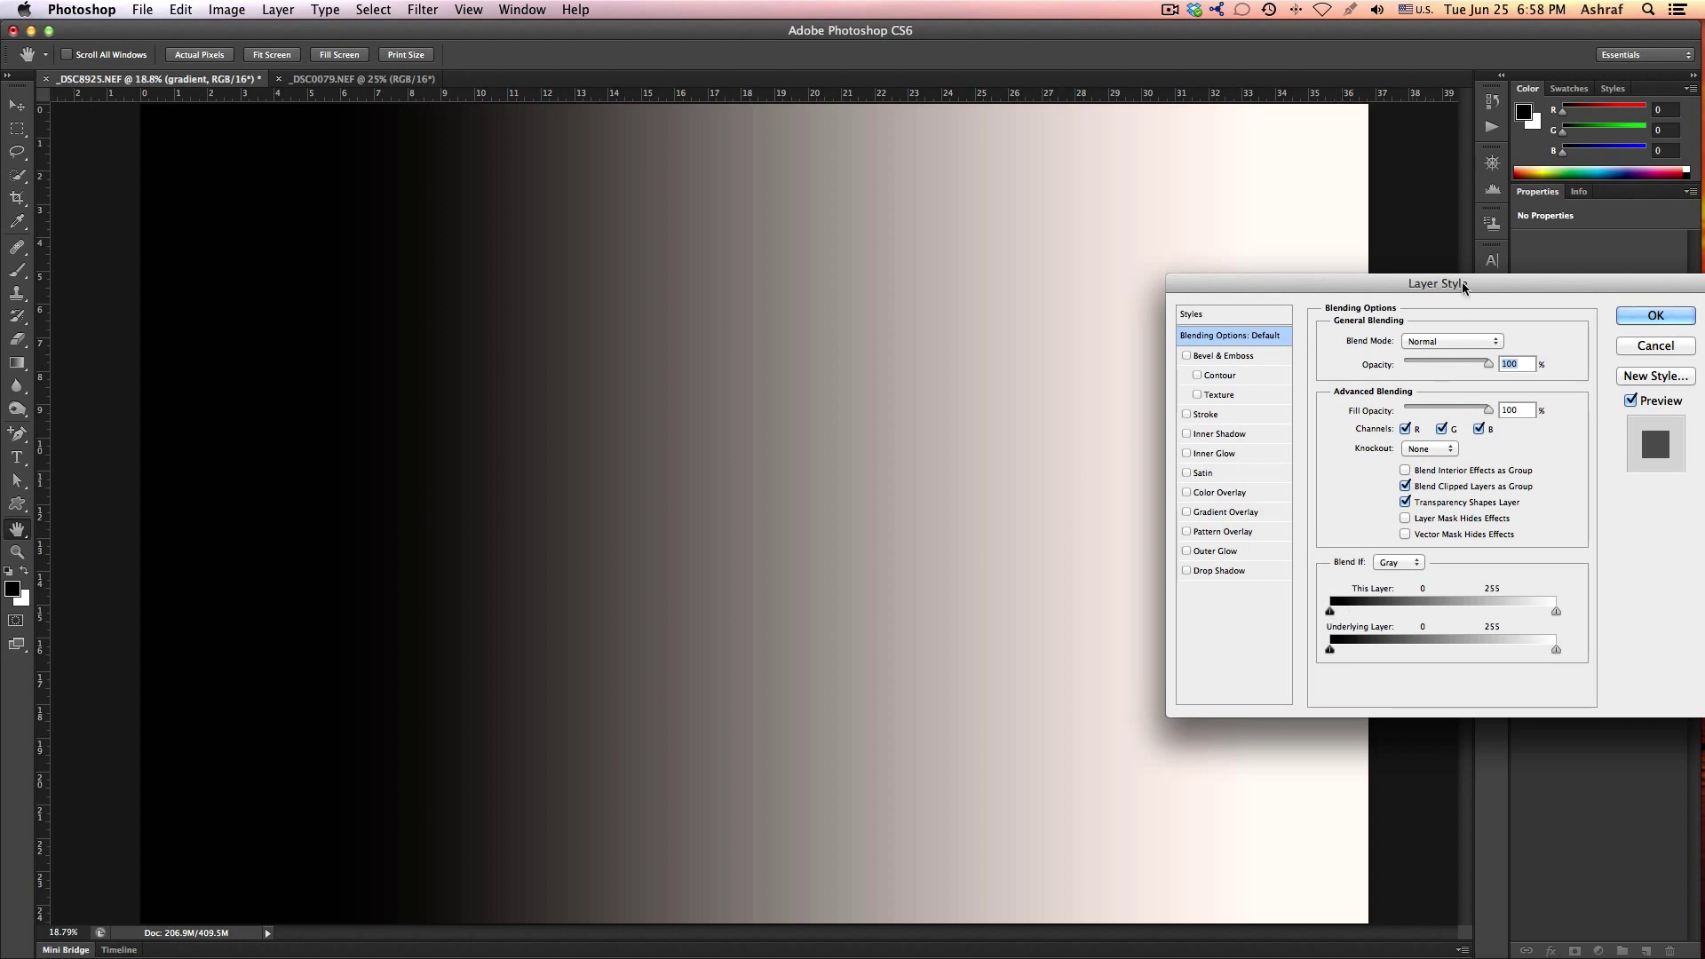
left_click_drag(1465, 286, 1256, 270)
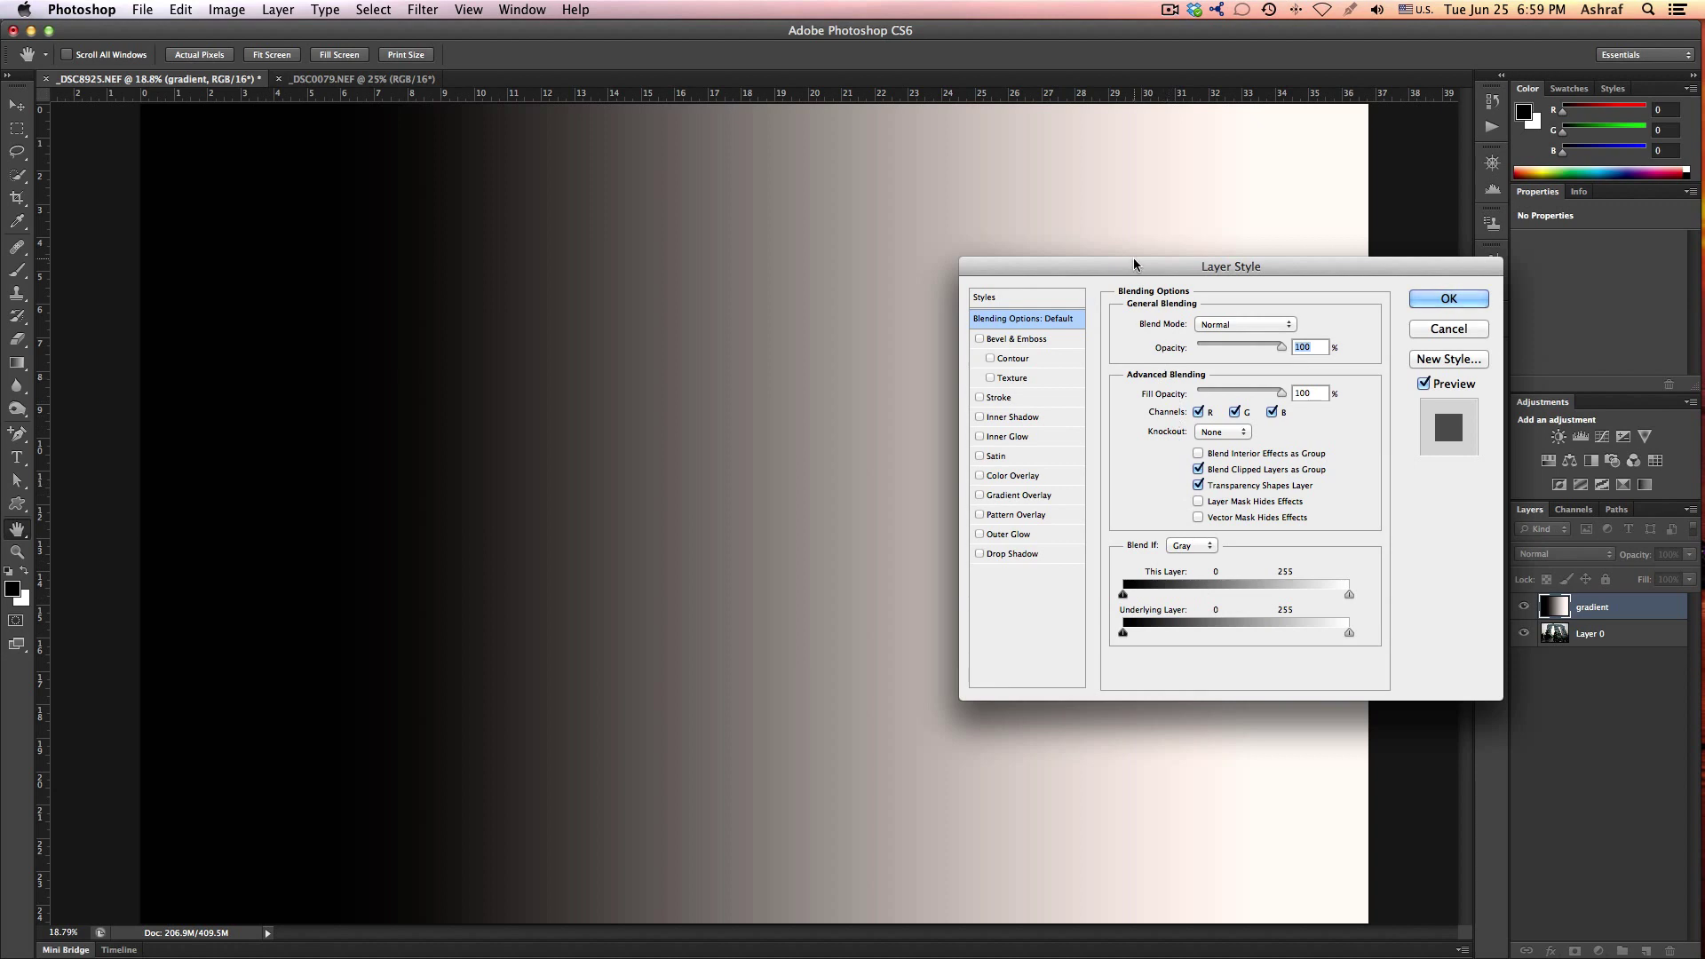
left_click_drag(1137, 267, 1412, 493)
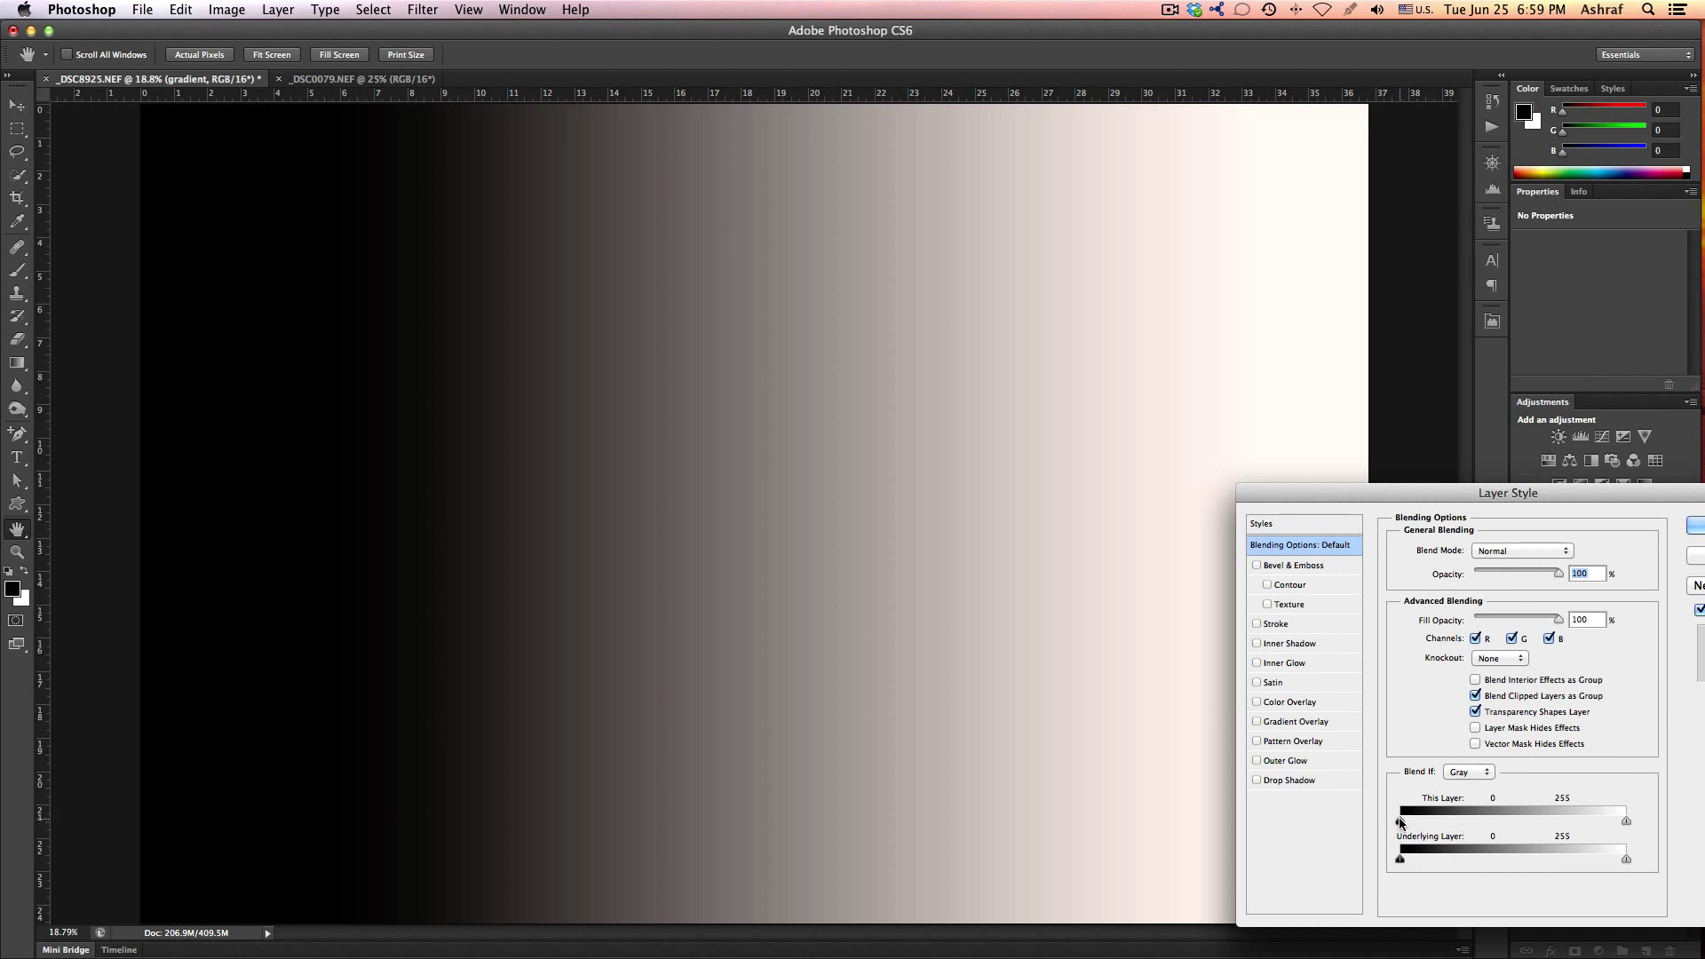
- Try hiding the gradient's dark tones by raising the This Layer black Blend If slider to 69, and reset it to 0
left_click_drag(1400, 817, 1408, 817)
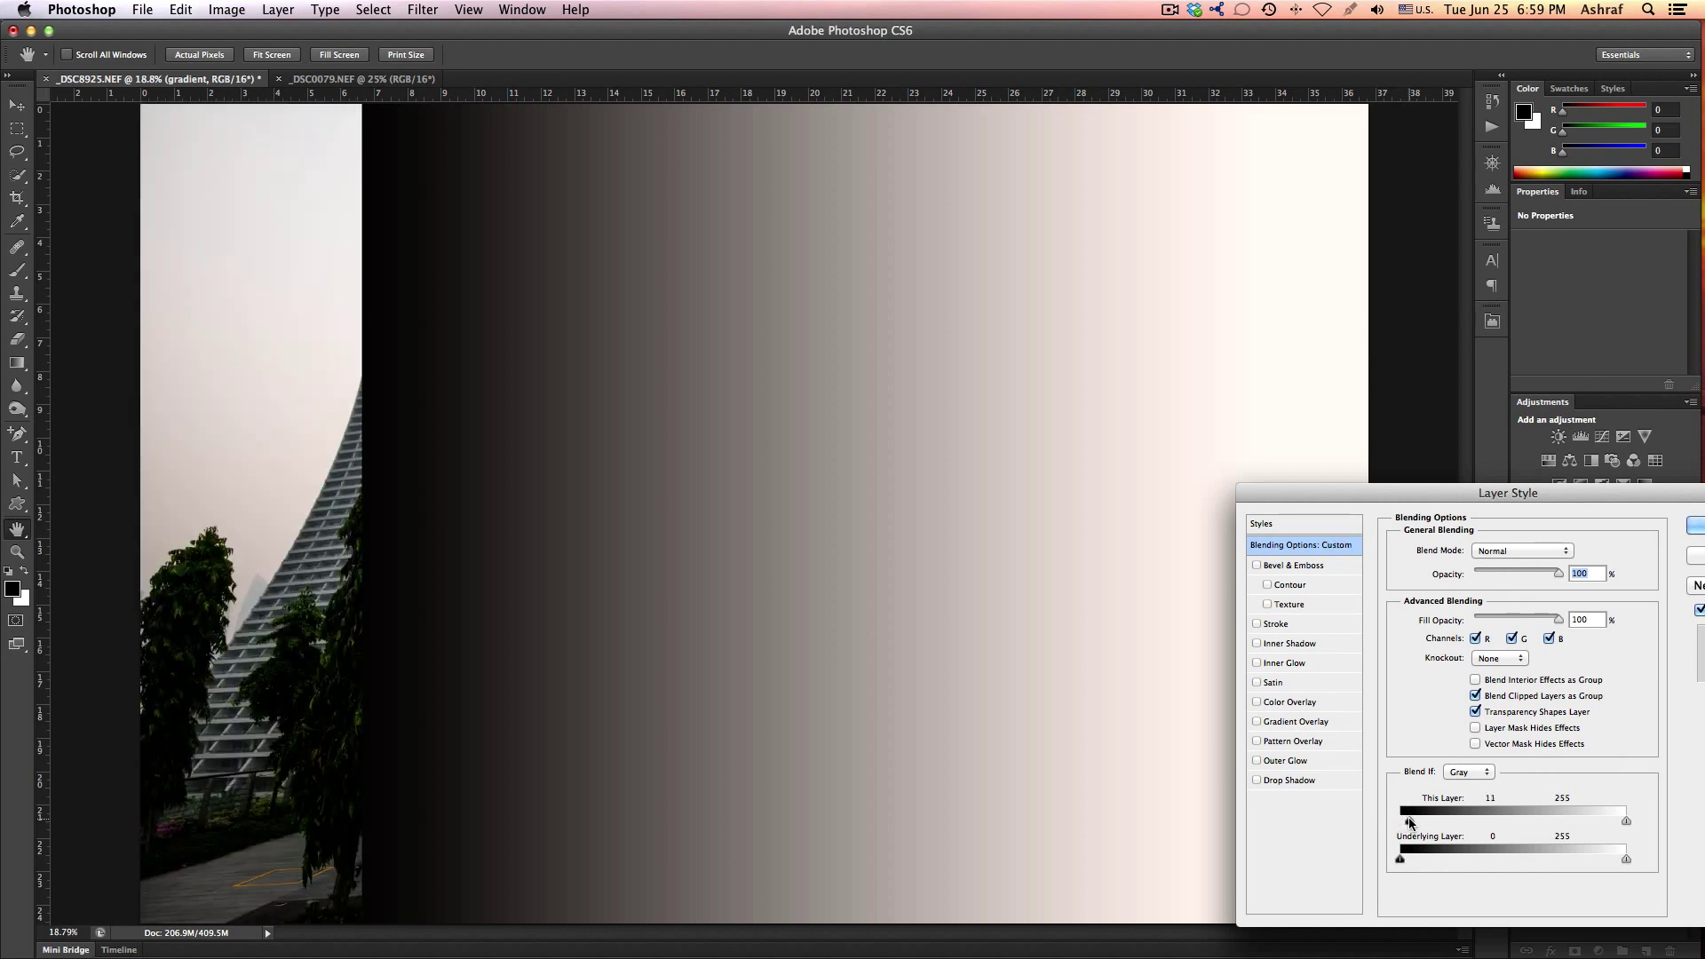
left_click_drag(1409, 817, 1409, 818)
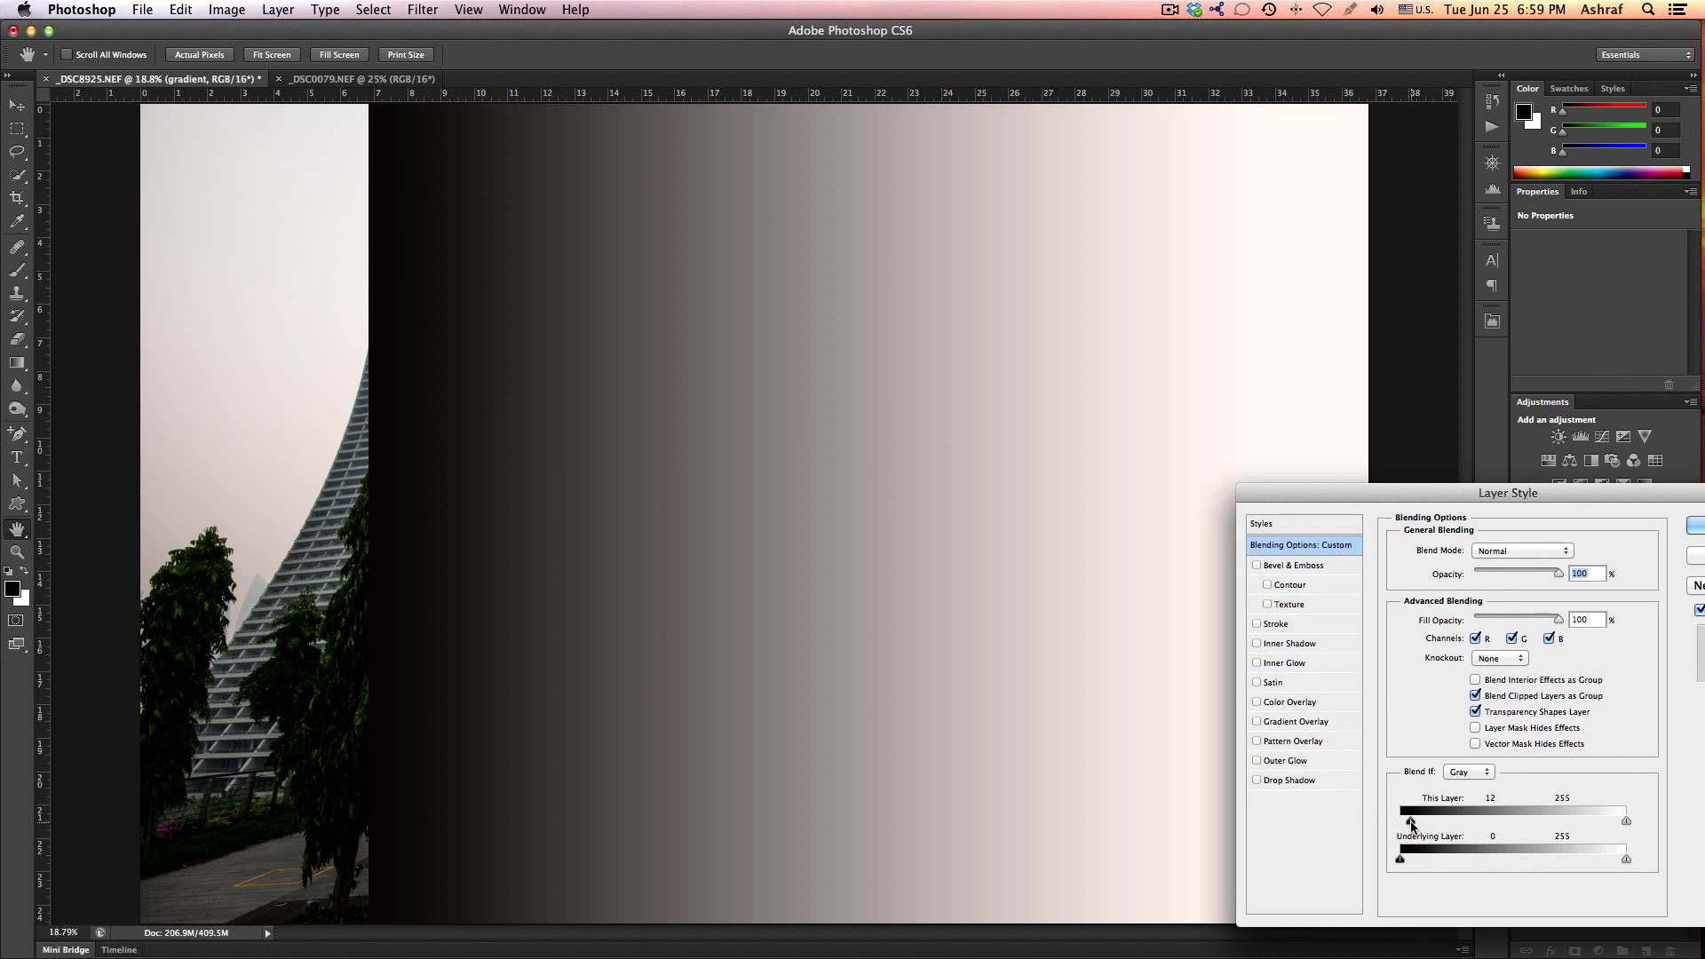
left_click_drag(1411, 821, 1460, 817)
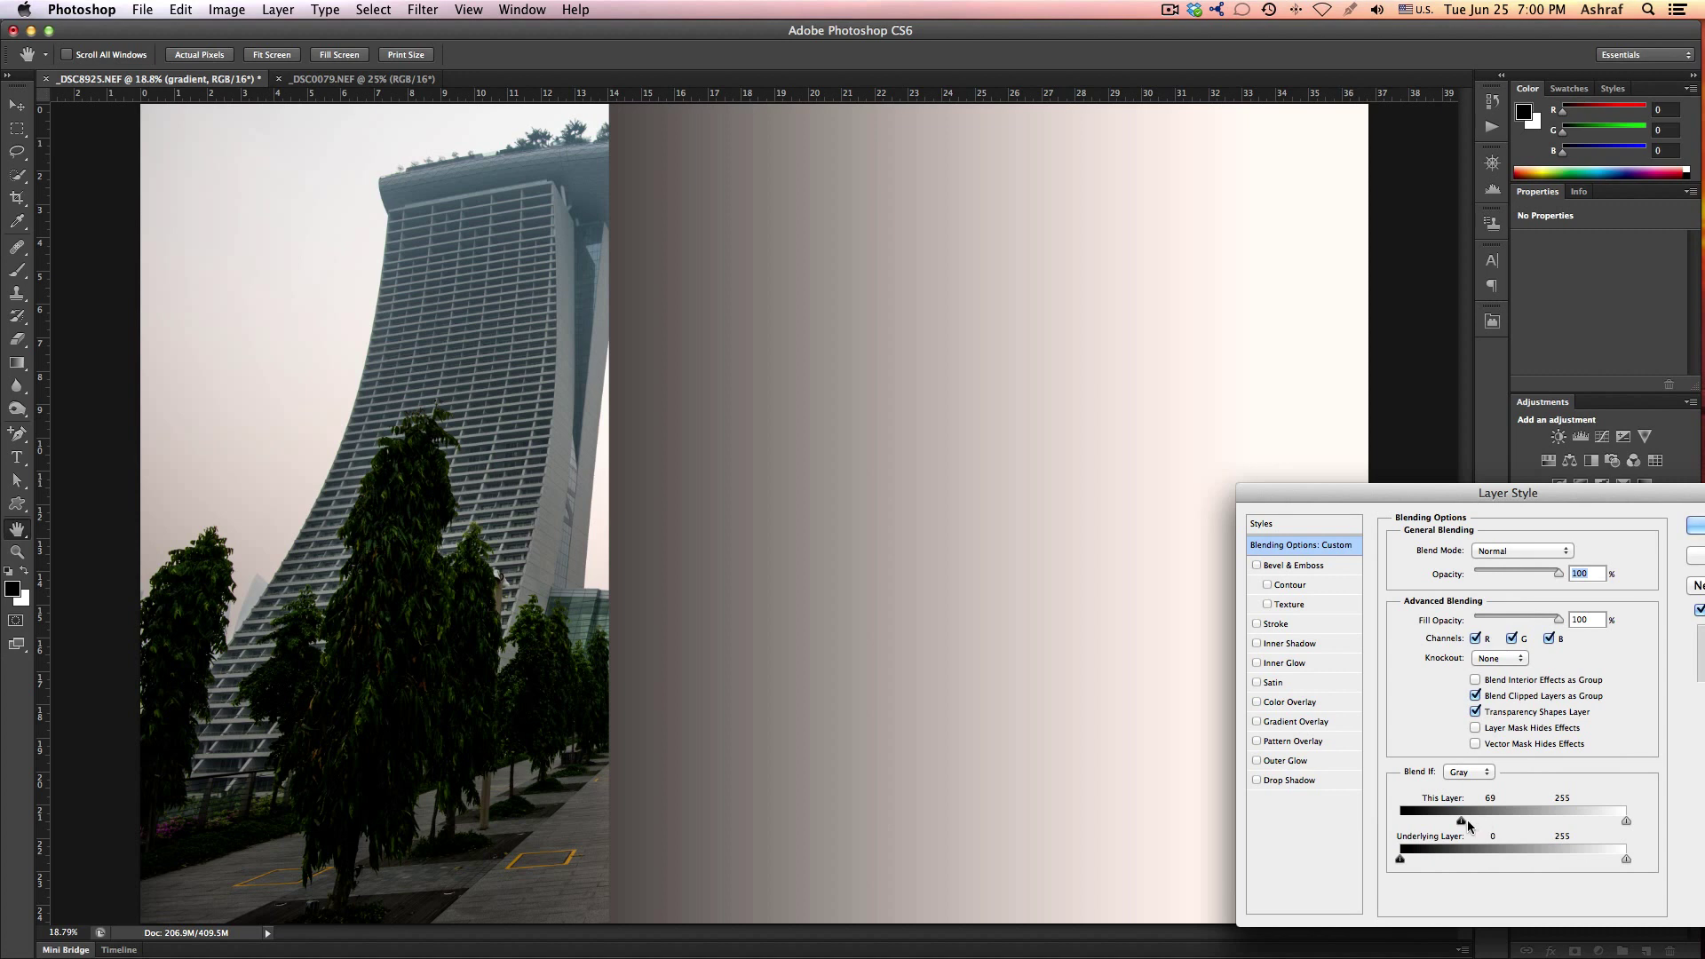
left_click_drag(1462, 819, 1378, 813)
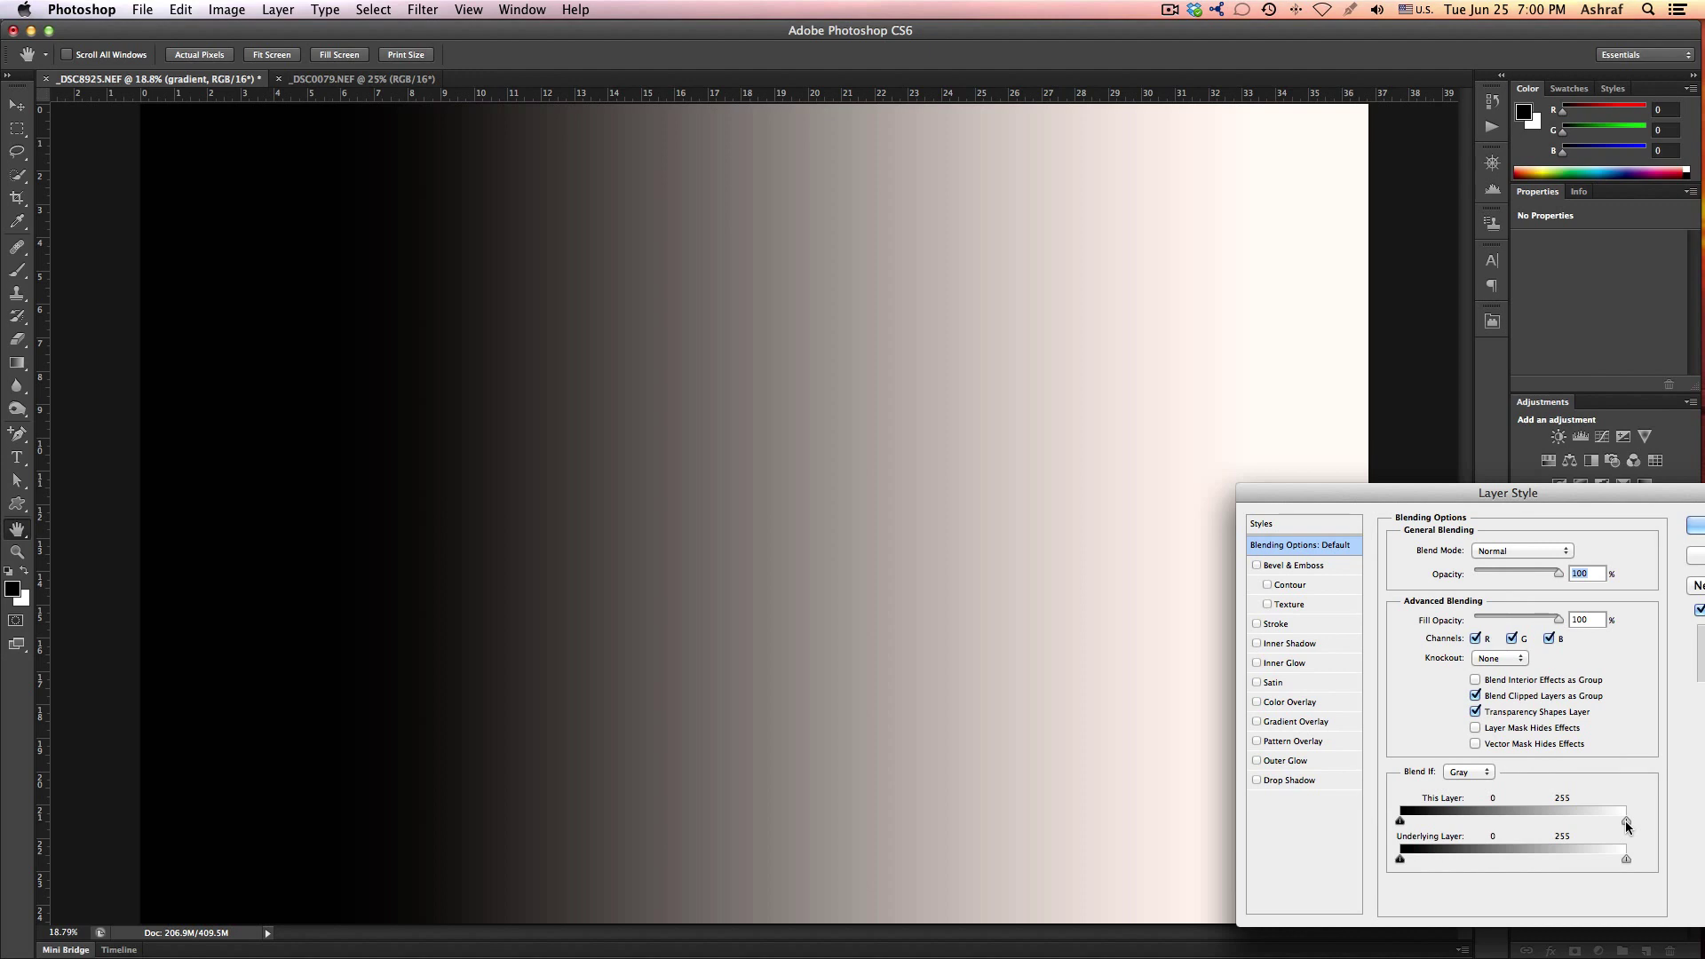
- Try This Layer white Blend If values of 89, split 50 / 89 and 50 / 255 on the gradient, reset to 255 and cancel
left_click_drag(1627, 824, 1477, 811)
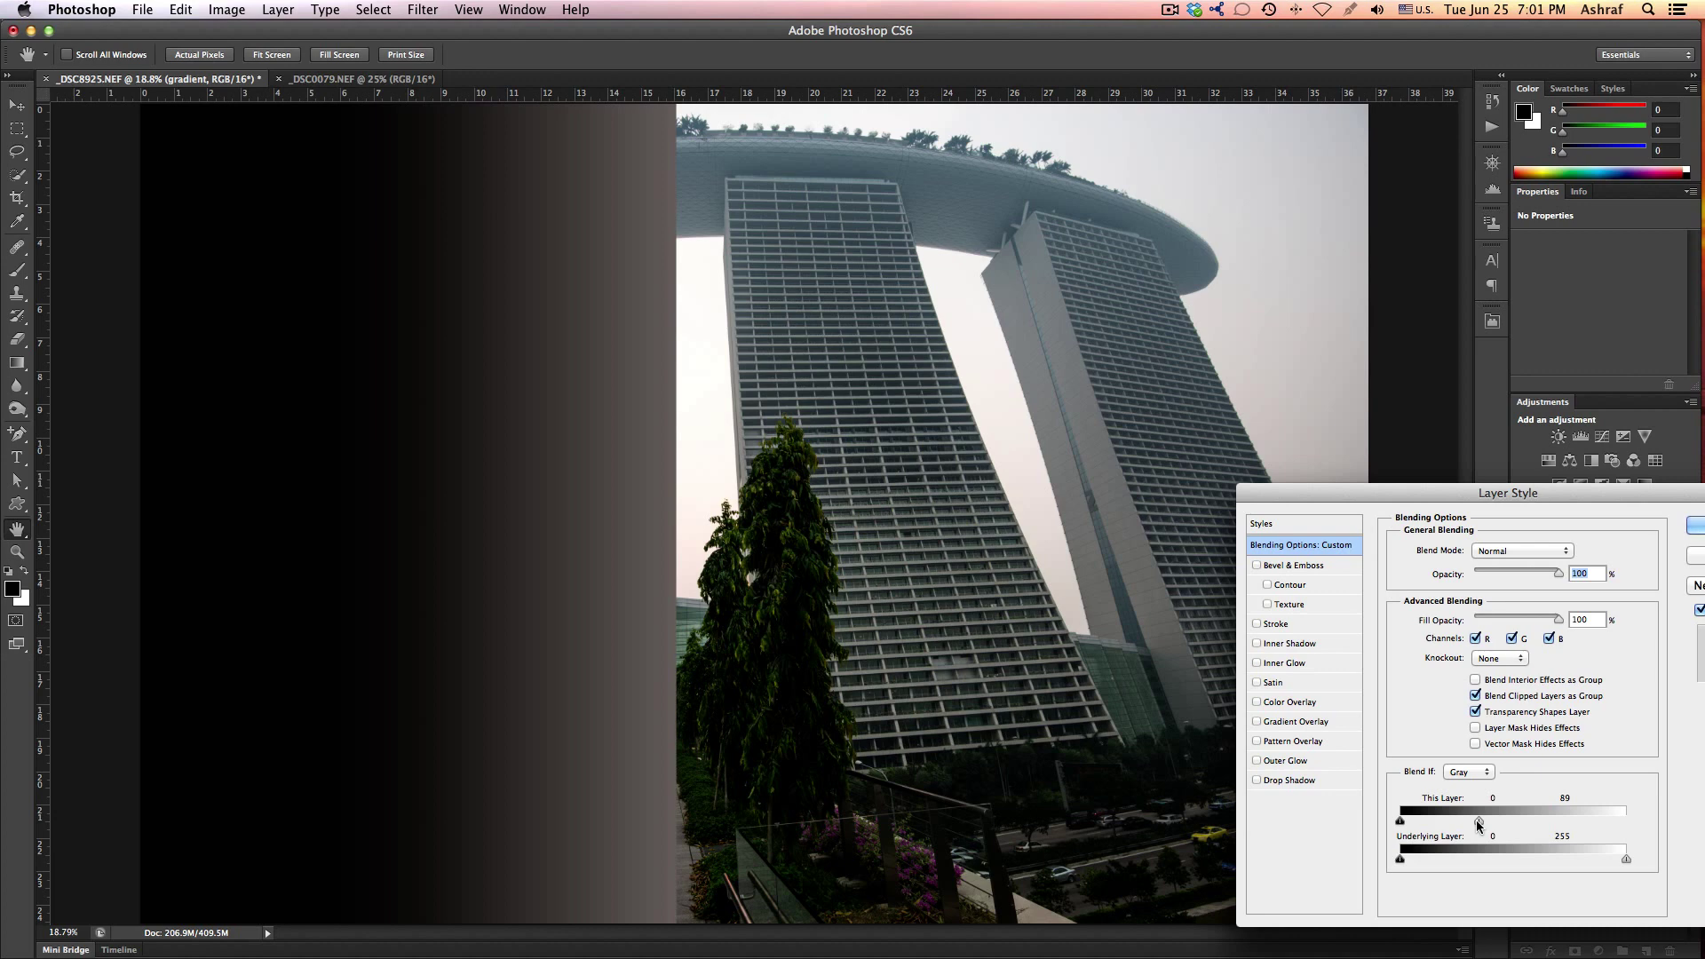
left_click_drag(1476, 819, 1443, 812)
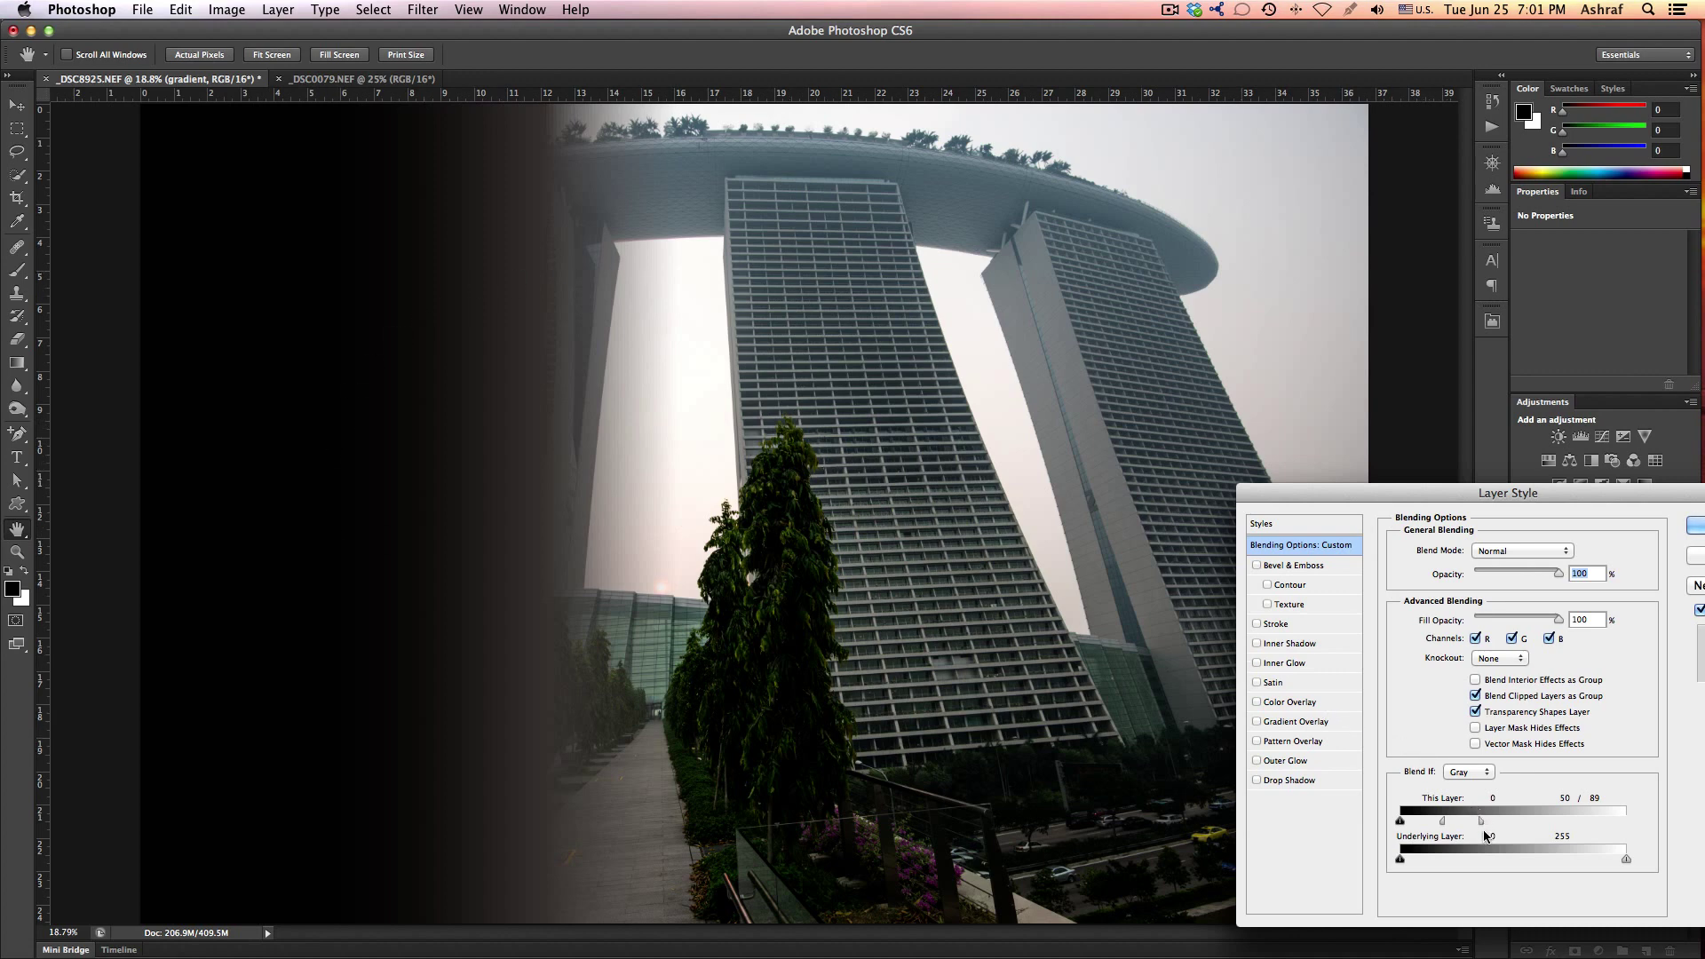
left_click_drag(1480, 824, 1567, 824)
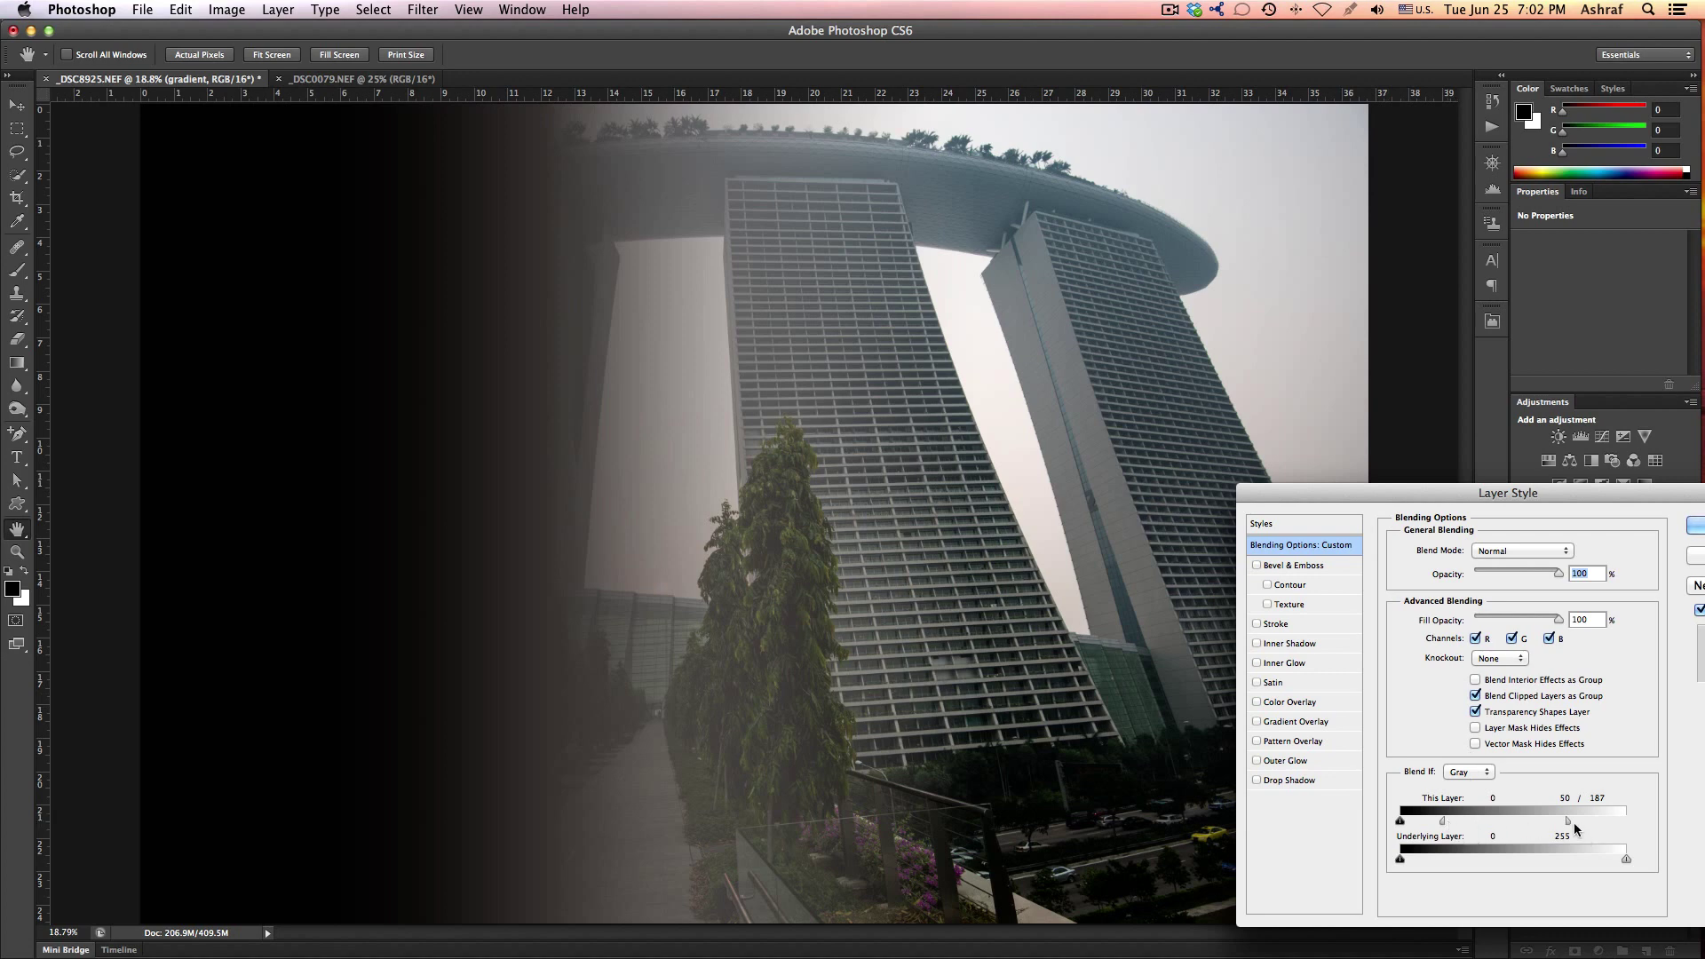
left_click_drag(1568, 825, 1571, 825)
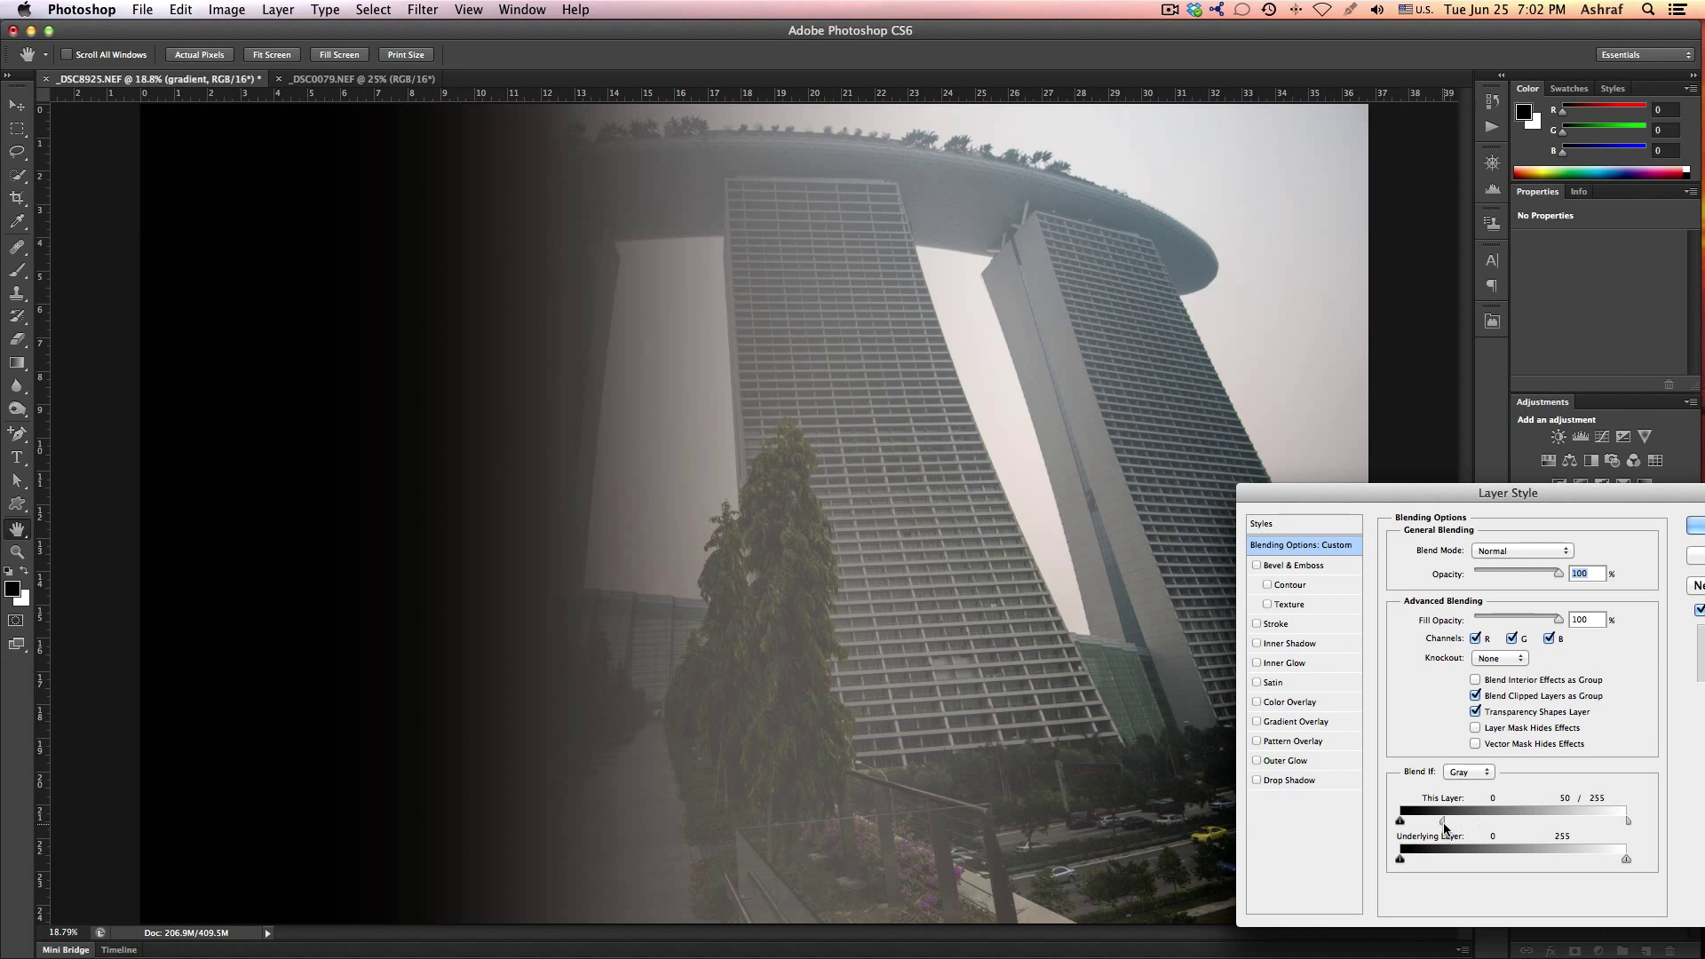
left_click_drag(1444, 826, 1646, 839)
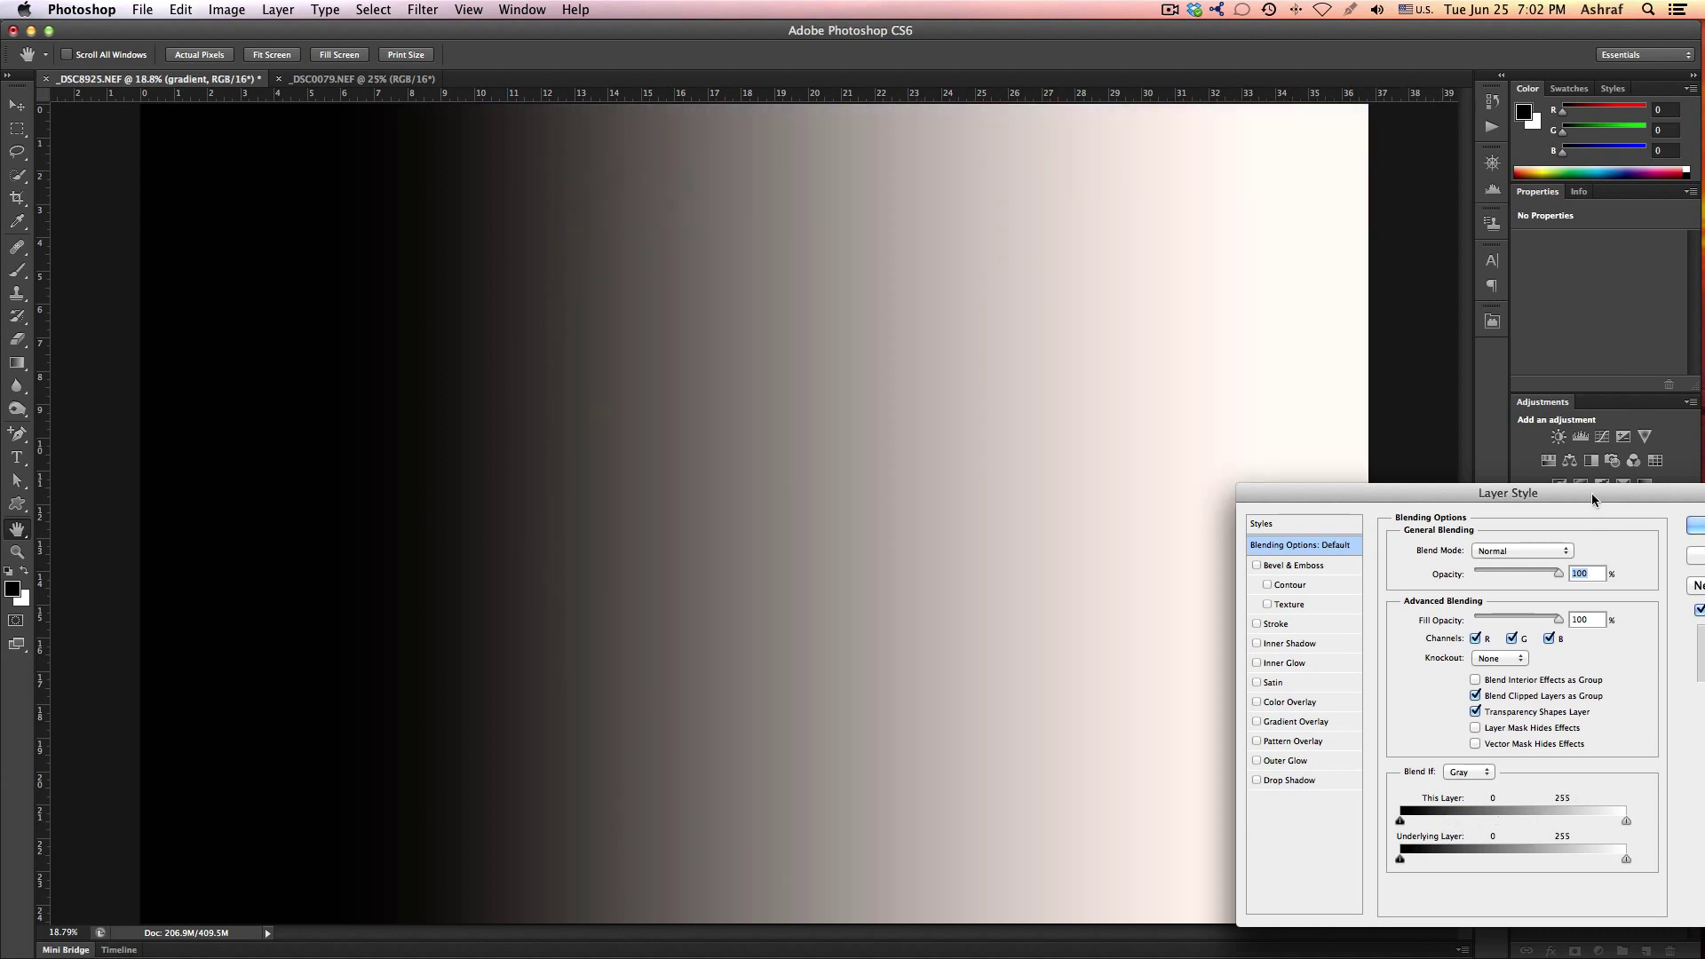
left_click_drag(1591, 493, 1332, 396)
left_click(1461, 459)
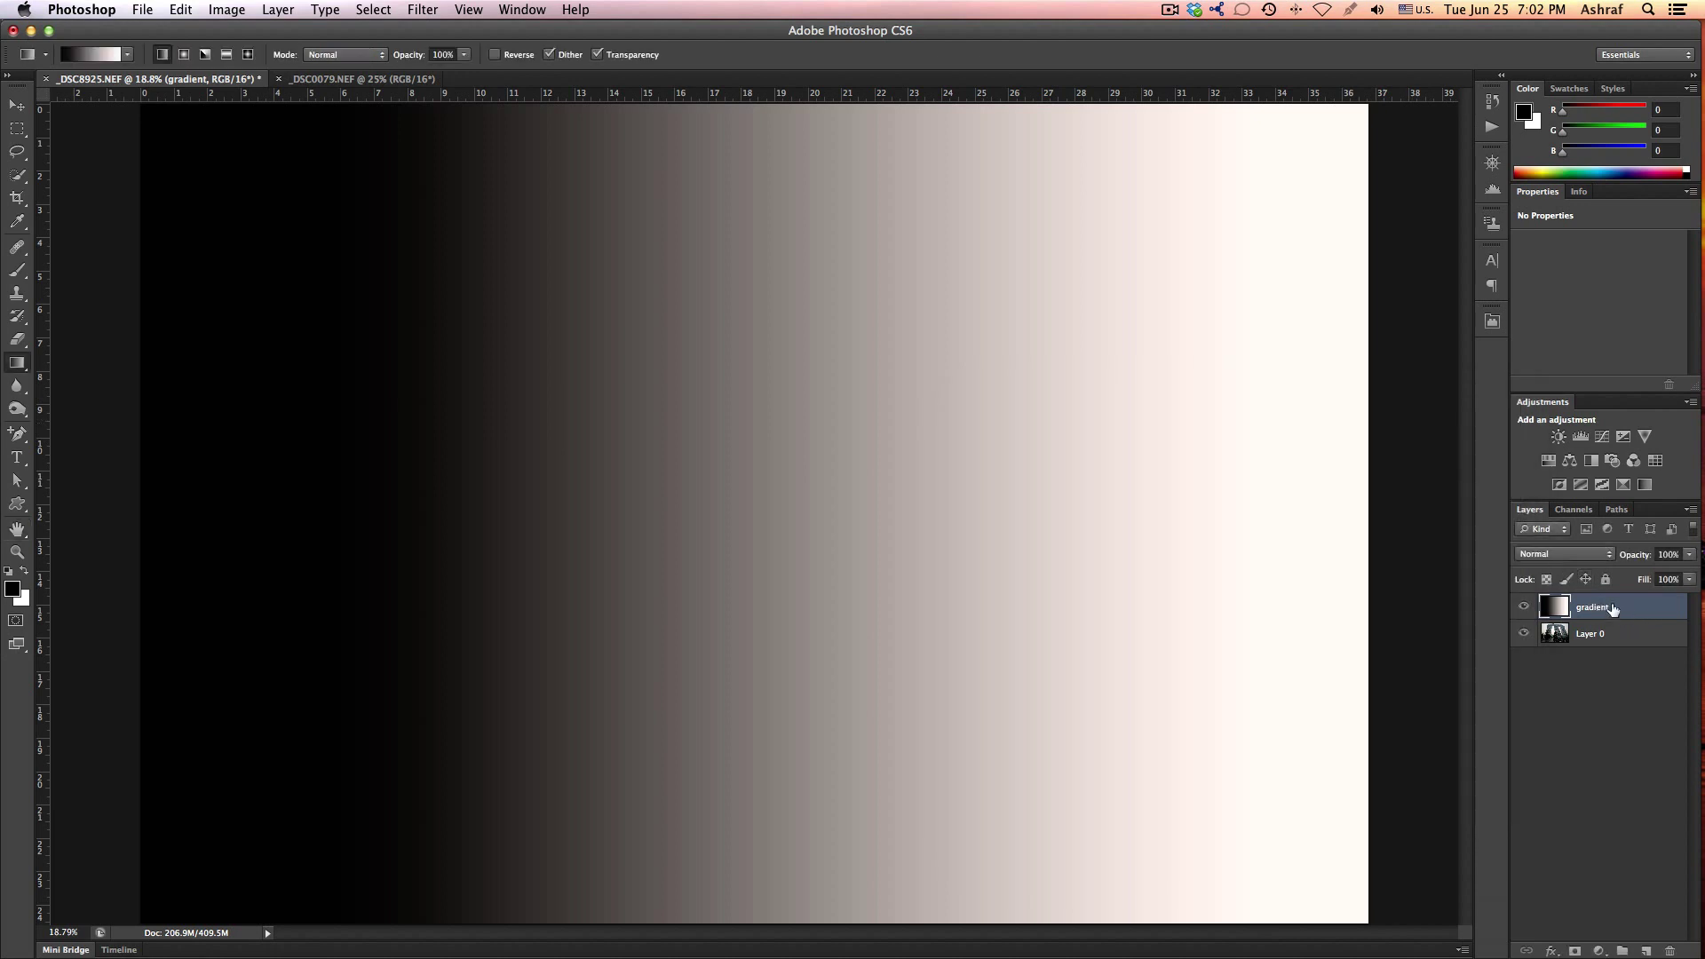
- Delete the gradient layer
left_click_drag(1612, 609, 1669, 951)
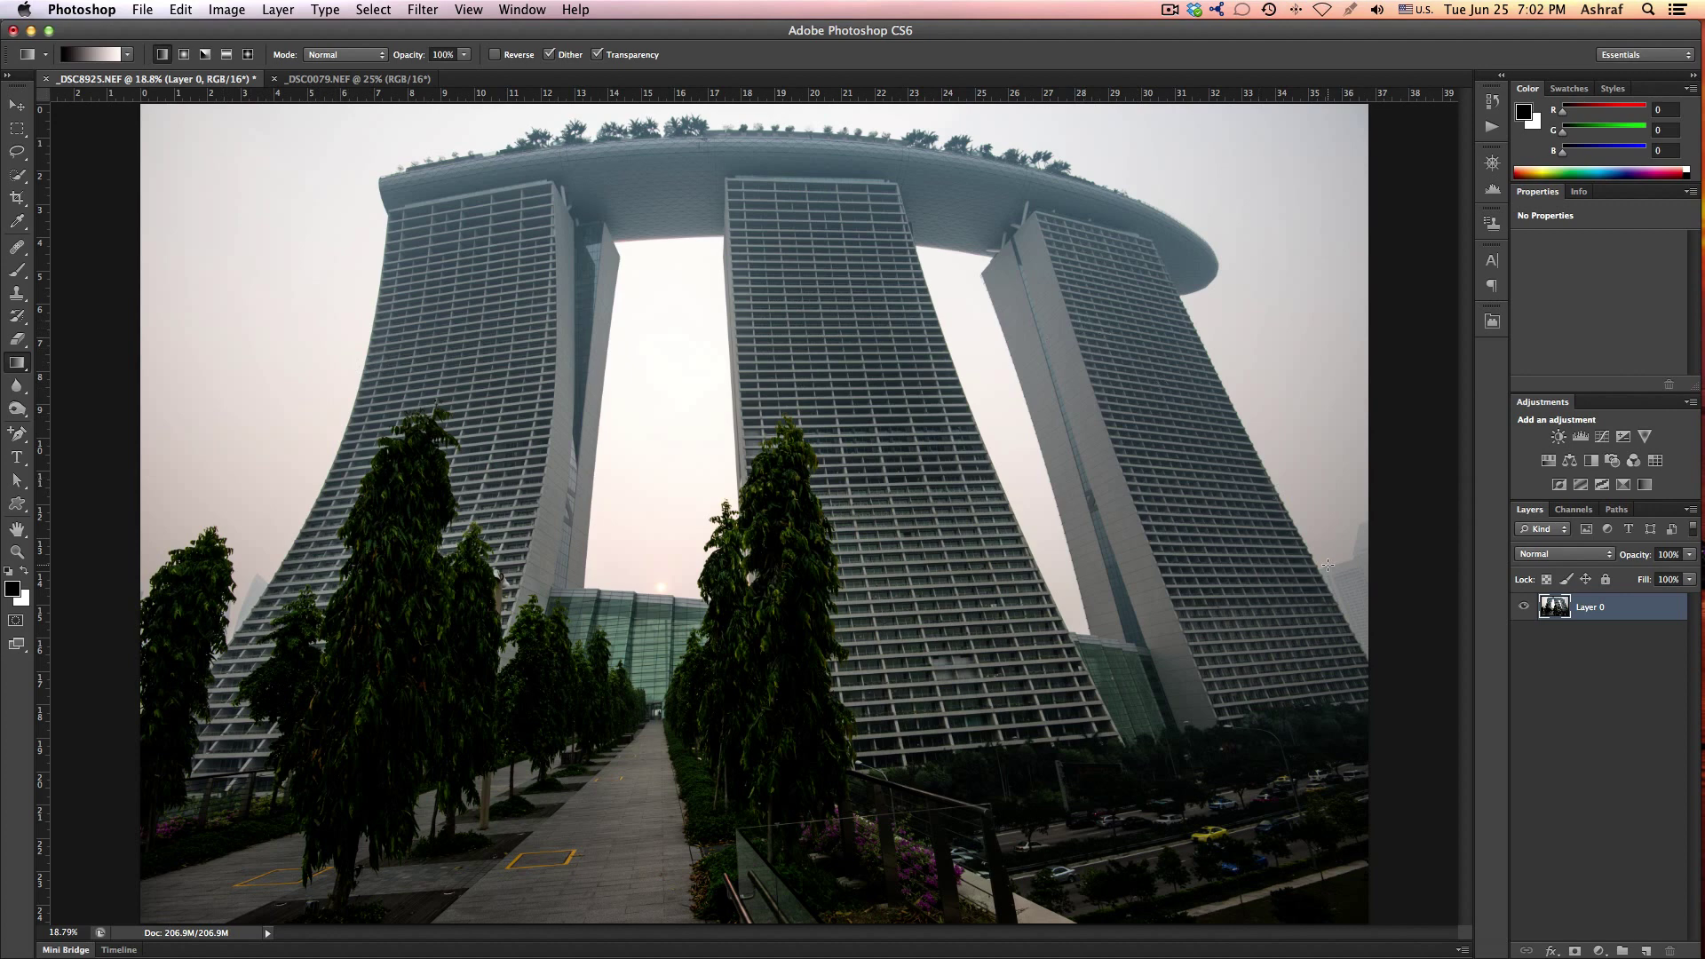
- In Layer 0's blending options, lower the This Layer white Blend If slider to 168 to hide the bright sky
double_click(1562, 613)
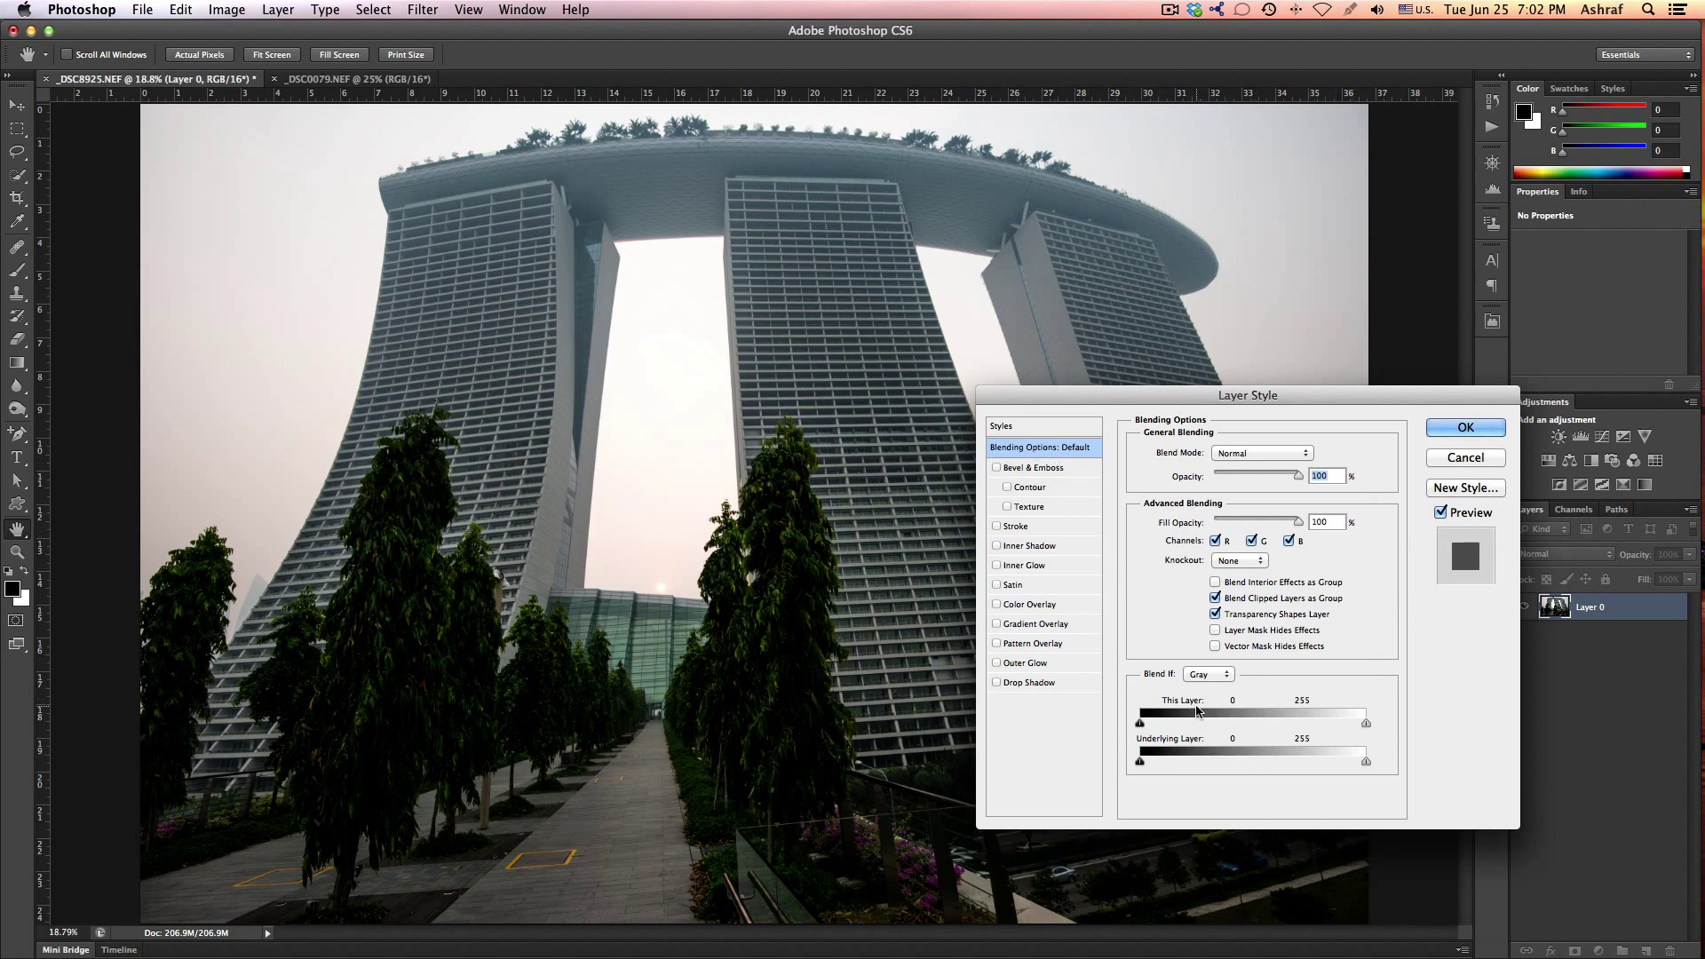
left_click_drag(1232, 399, 1408, 555)
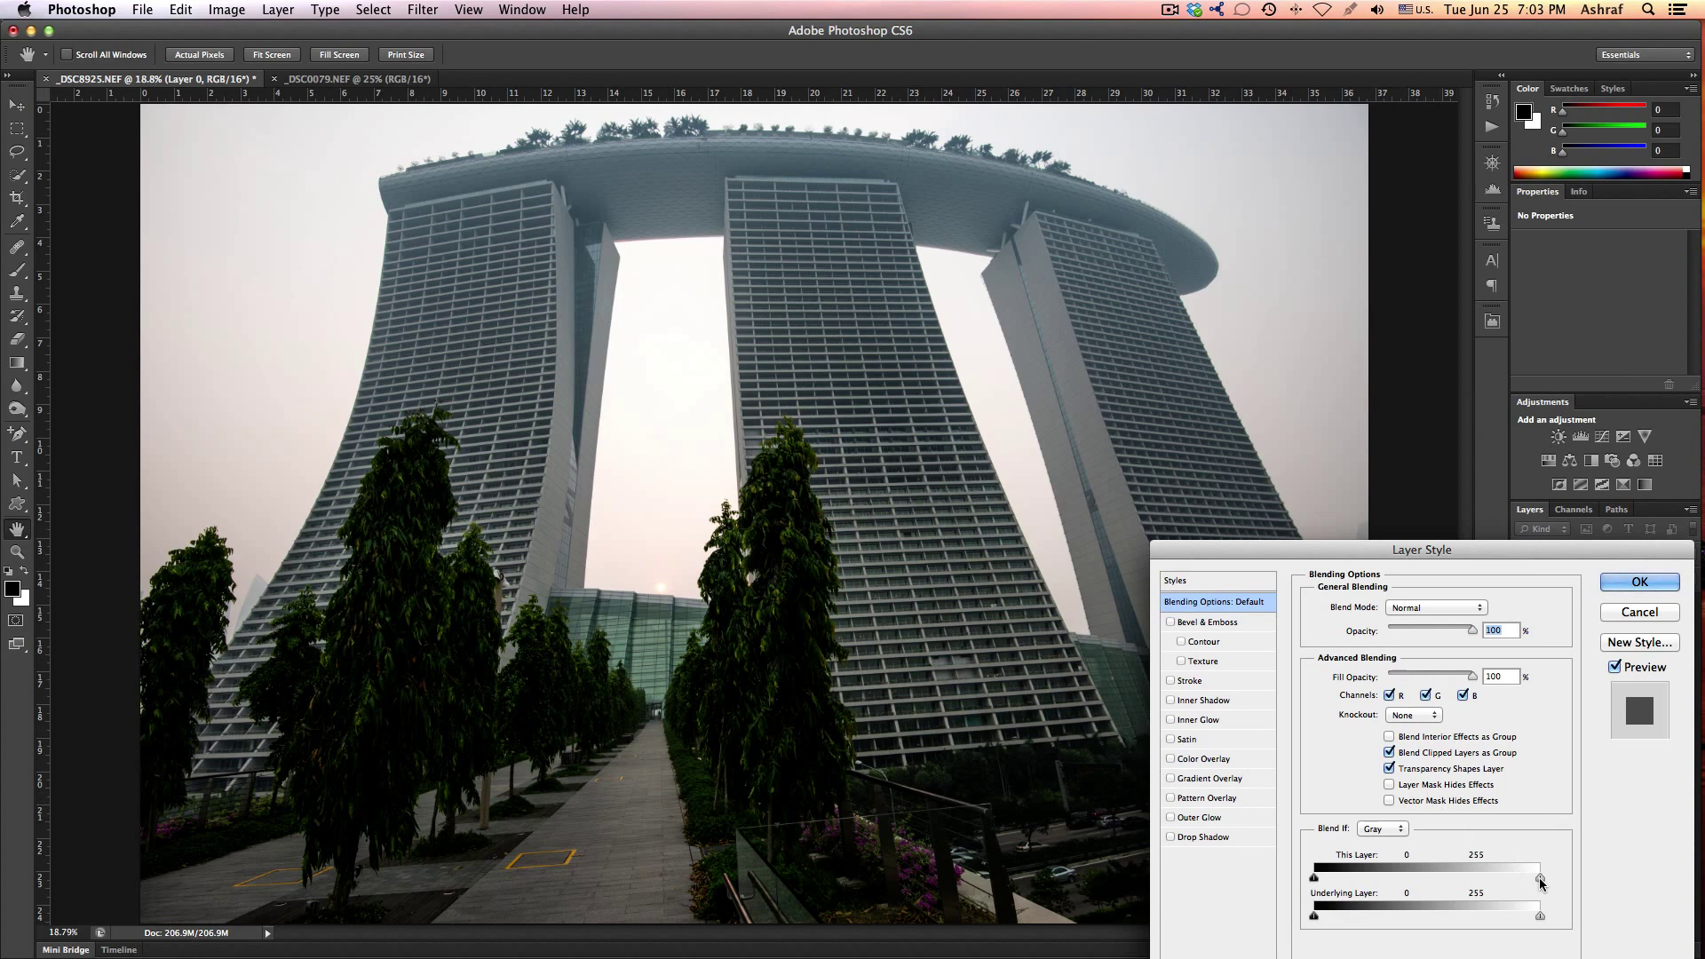
left_click_drag(1539, 877, 1468, 871)
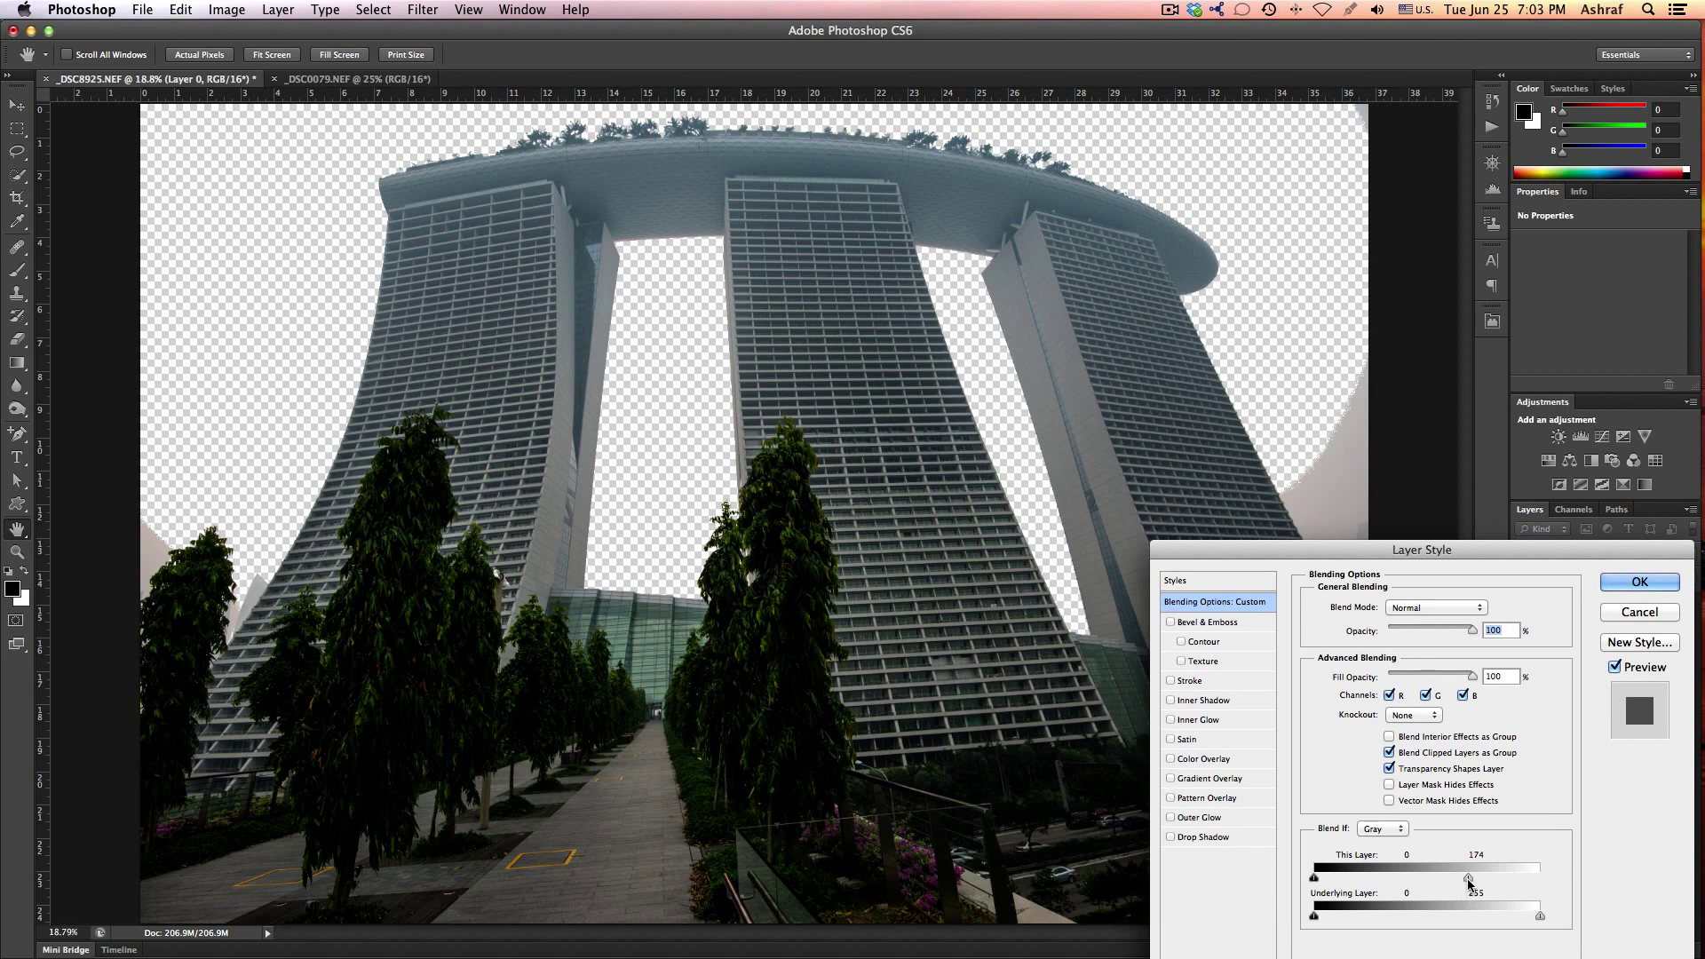
mouse_move(1467, 879)
left_mouse_down()
mouse_move(1348, 868)
mouse_move(1478, 879)
mouse_move(1463, 875)
left_mouse_up()
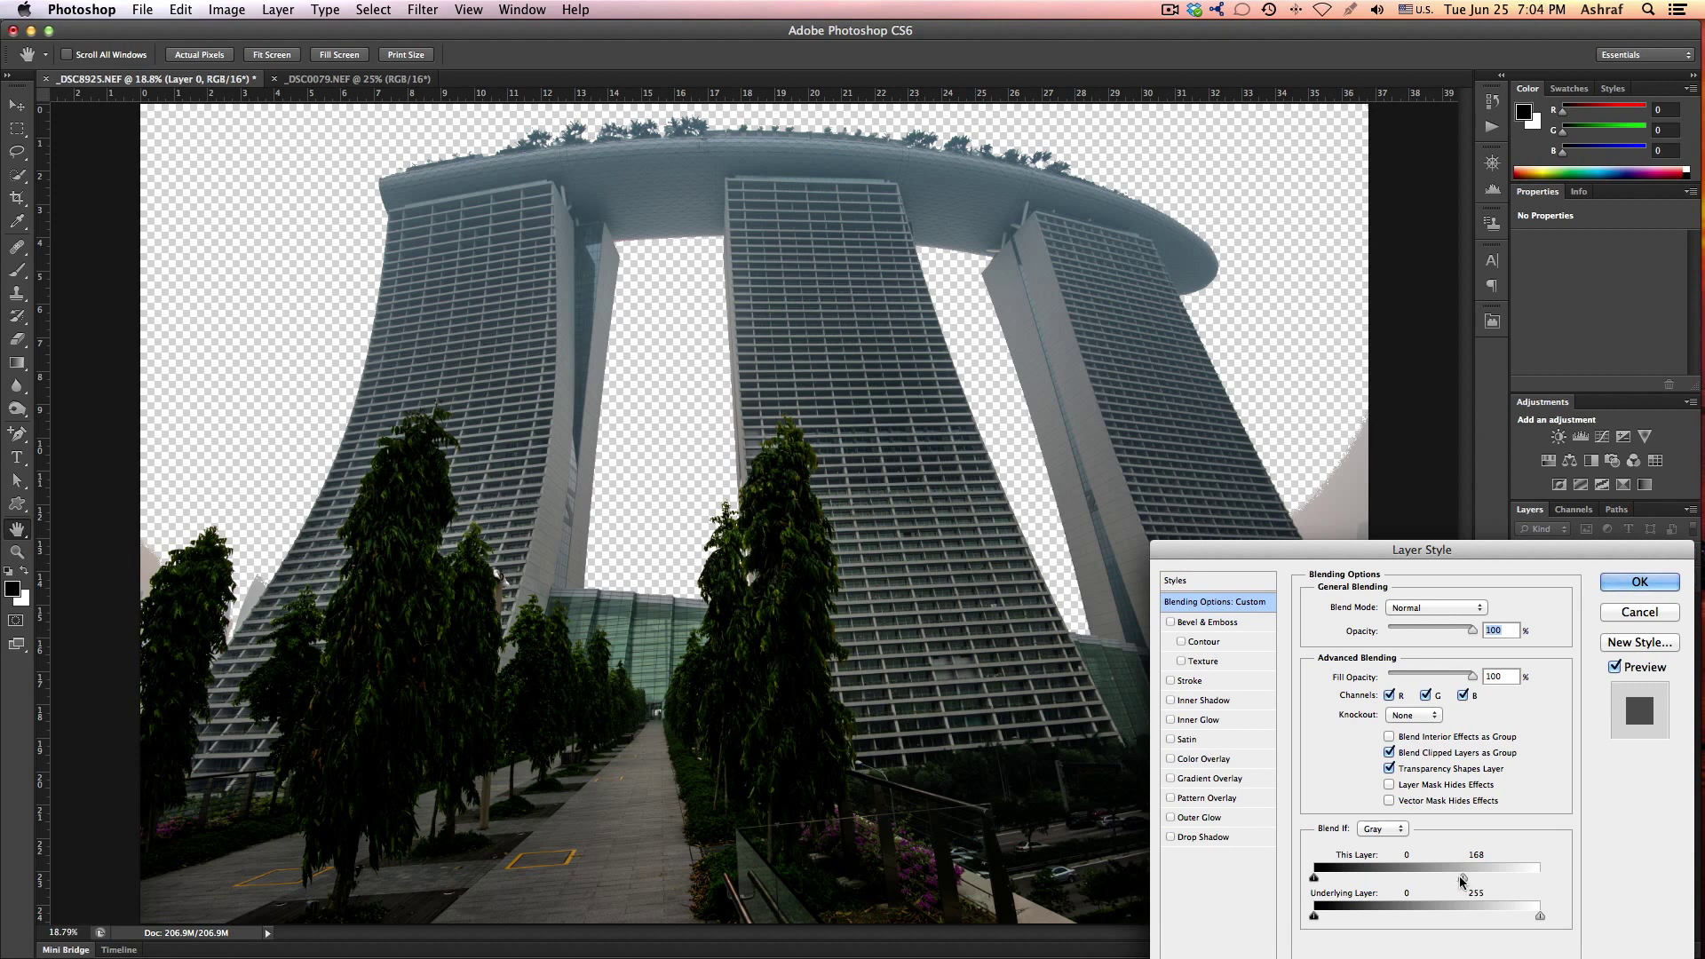
- Split the This Layer white Blend If slider to 140 / 168 for a softer transition, and apply the blending options
key("alt")
left_click_drag(1462, 877, 1437, 875)
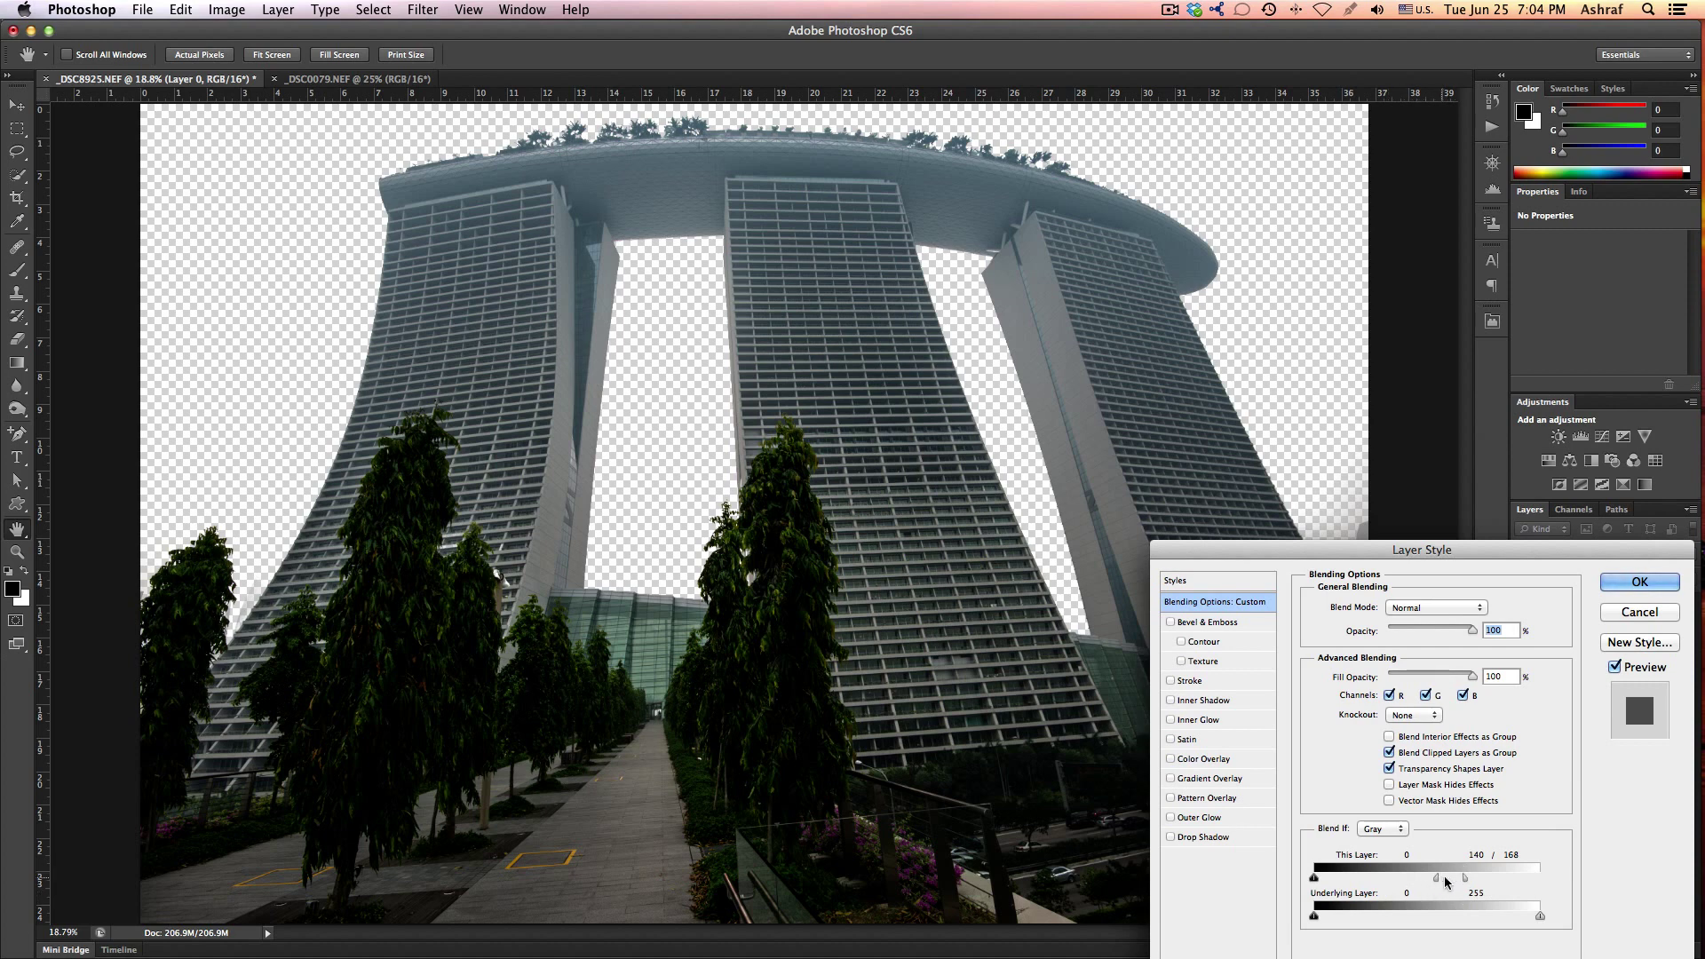
left_click(1638, 583)
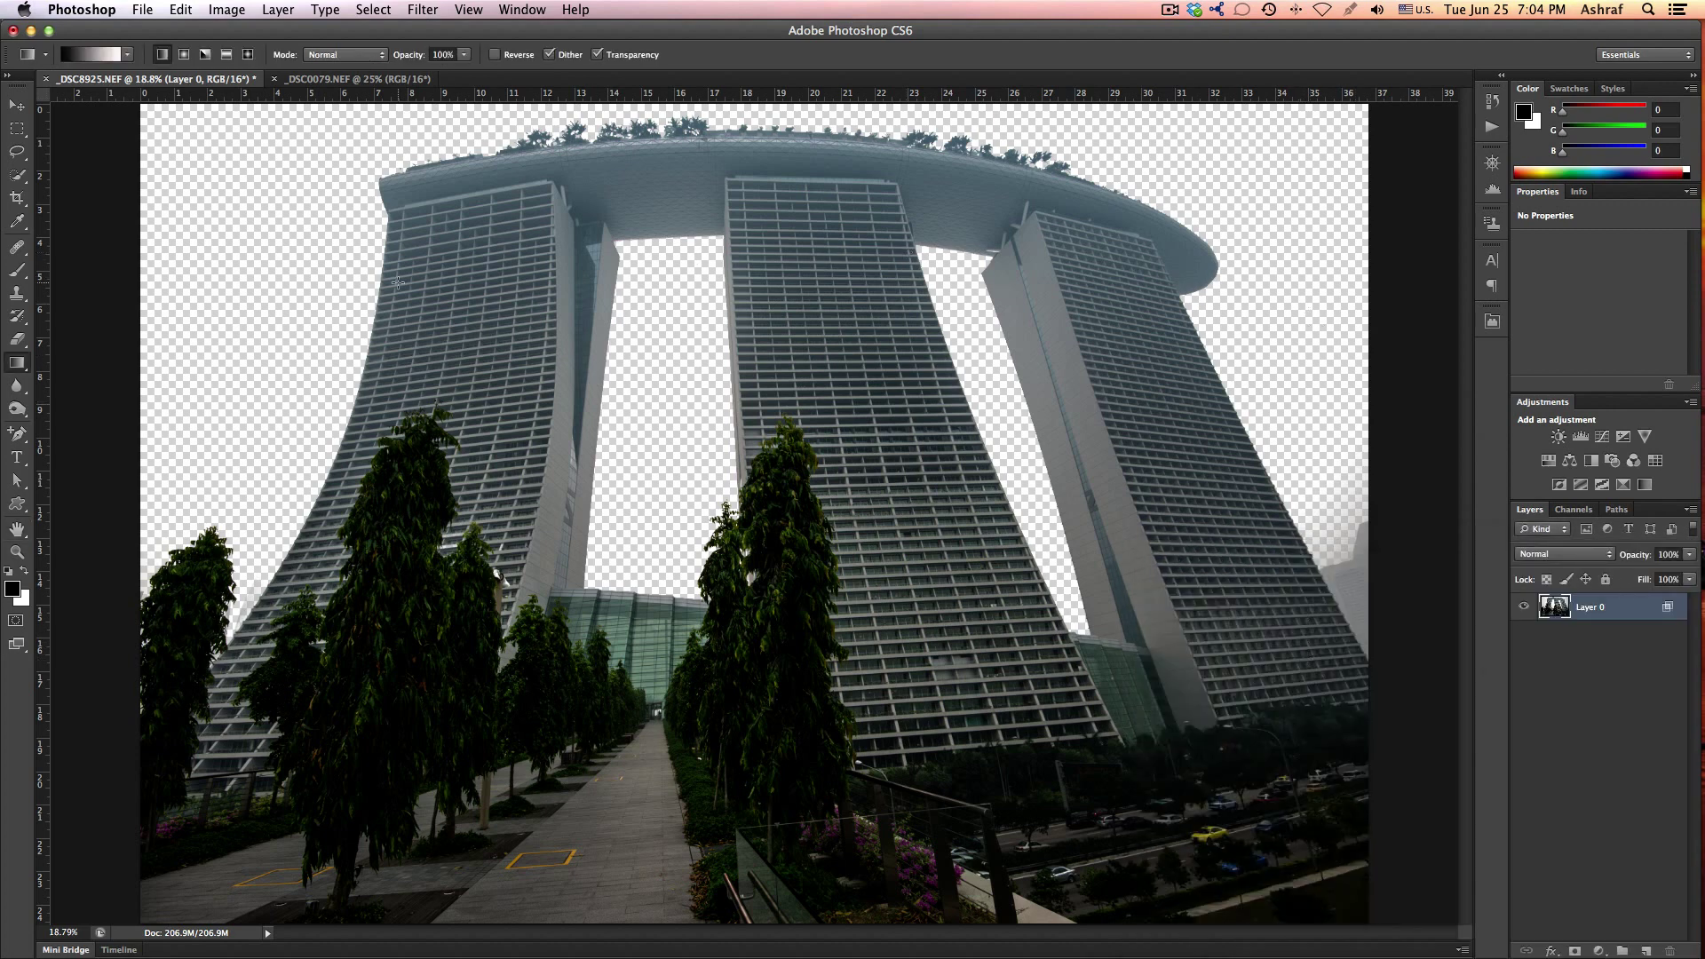
- Copy the cloudy sky from _DSC0079.NEF into the _DSC8925.NEF building document and stack it beneath Layer 0
left_click(355, 79)
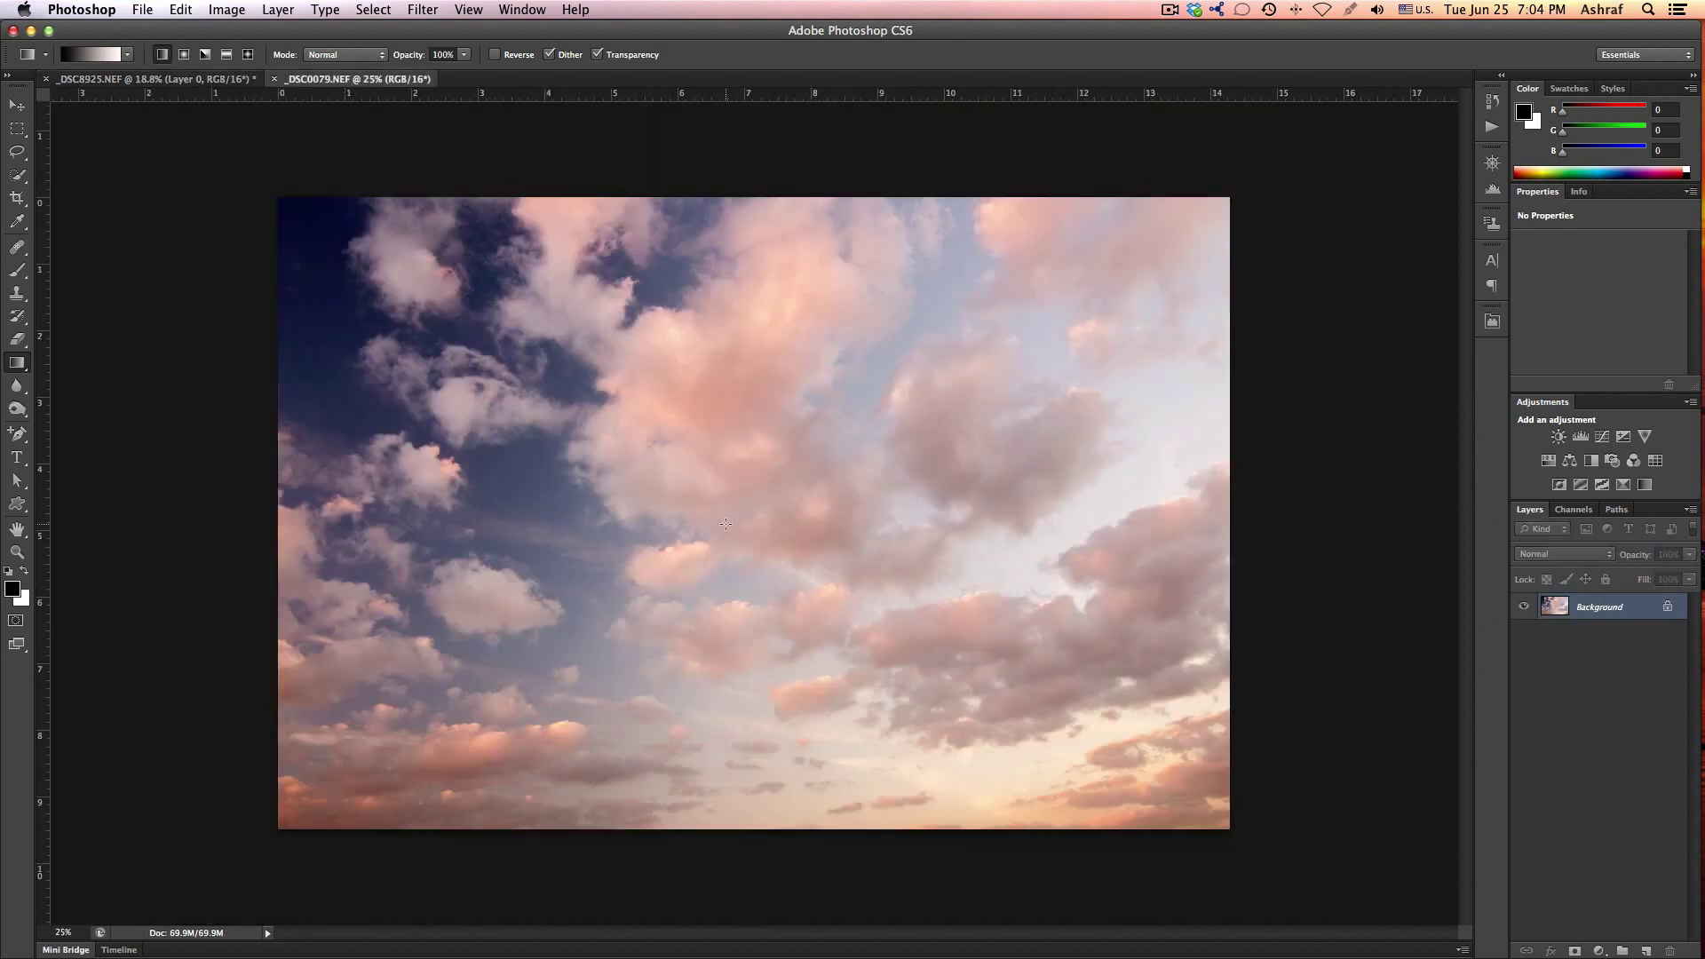
key("v")
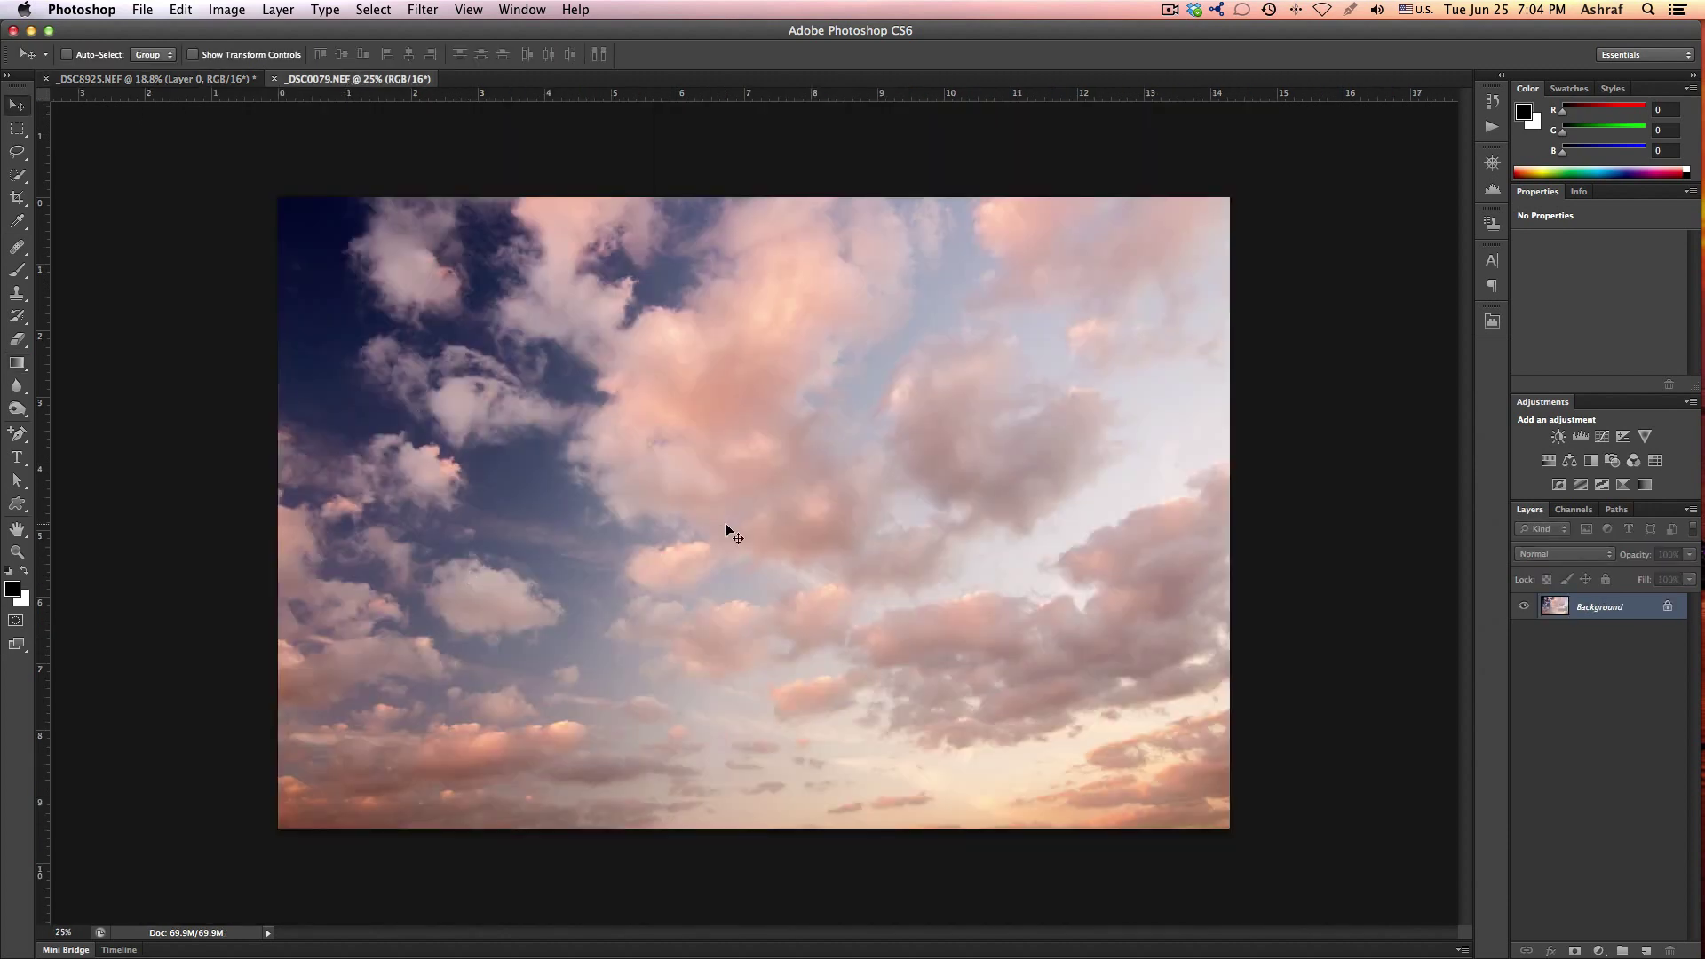
left_click_drag(552, 511, 202, 78)
left_click_drag(566, 355, 564, 354)
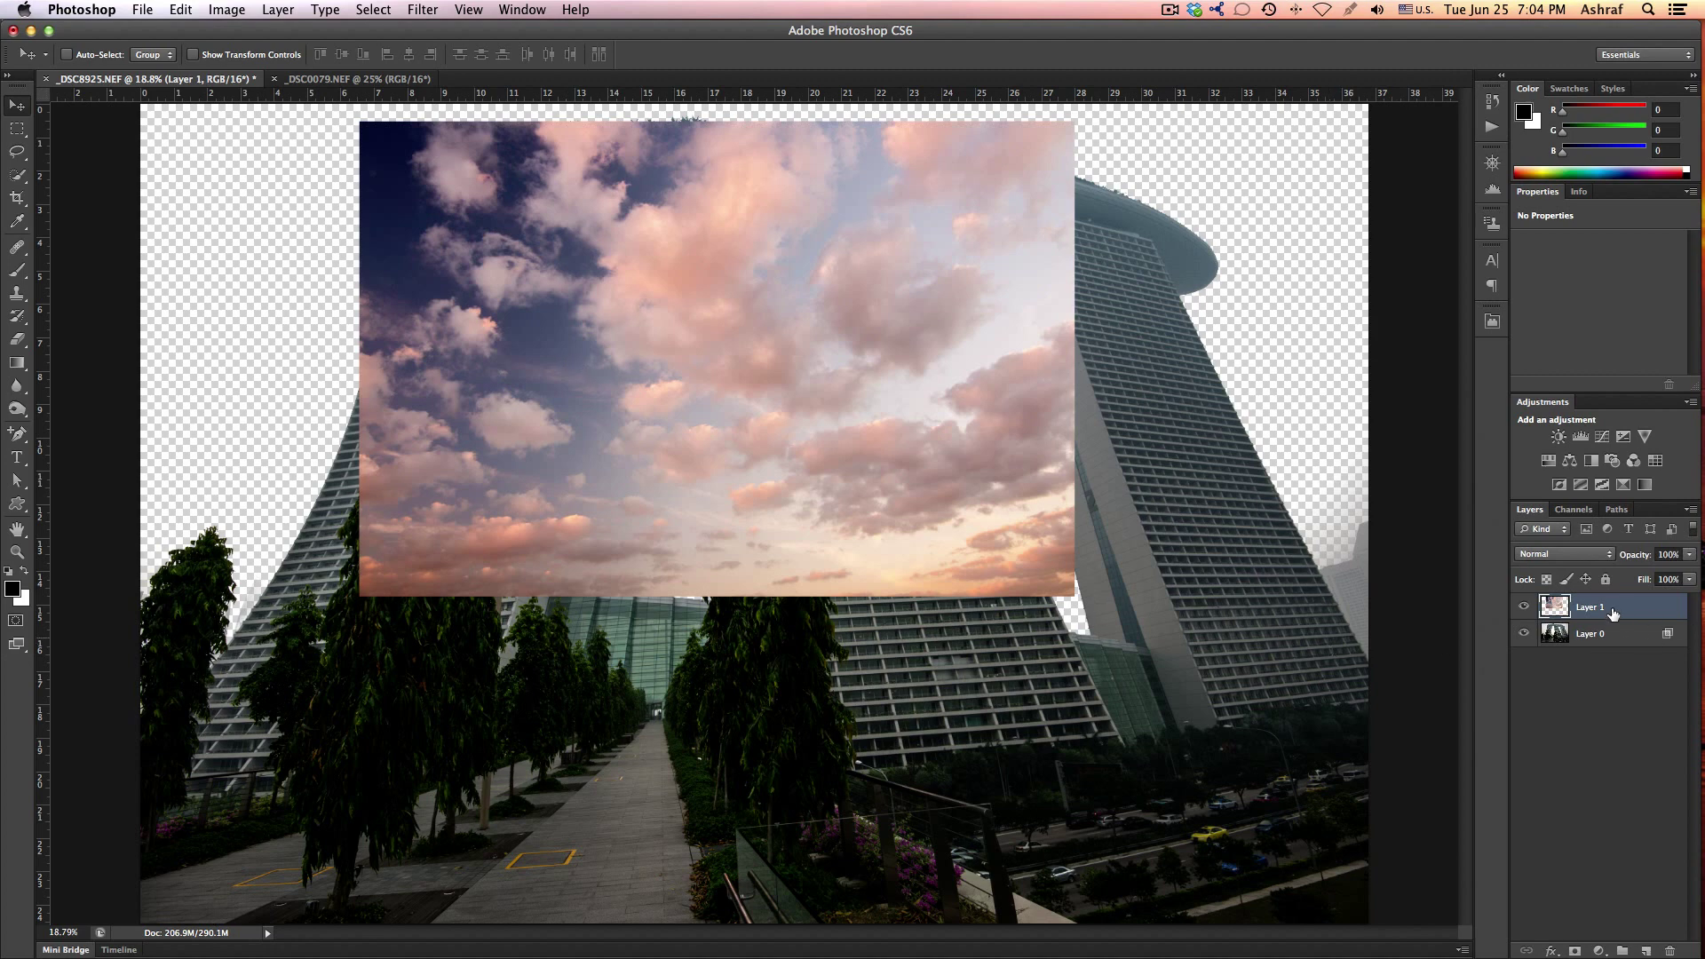
left_click_drag(1614, 612, 1613, 659)
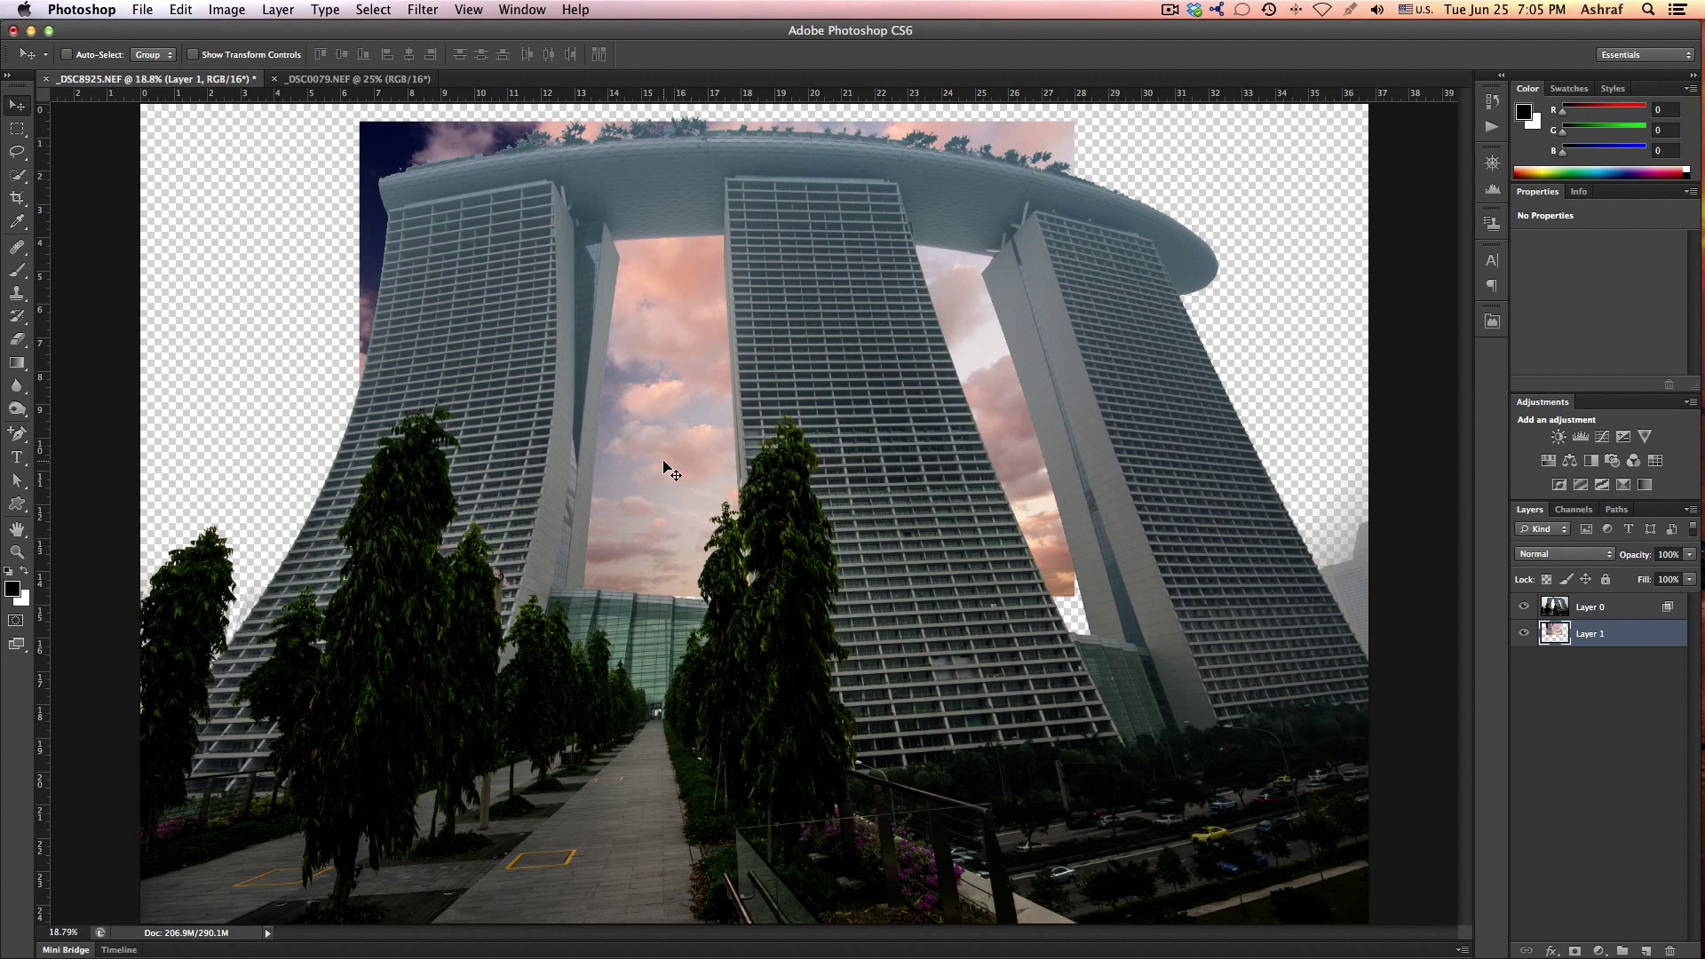
- Align the sky layer with the canvas's upper-left corner and stretch it to 171.64% width and 122.44% height to fill the sky area
left_click_drag(664, 462, 444, 444)
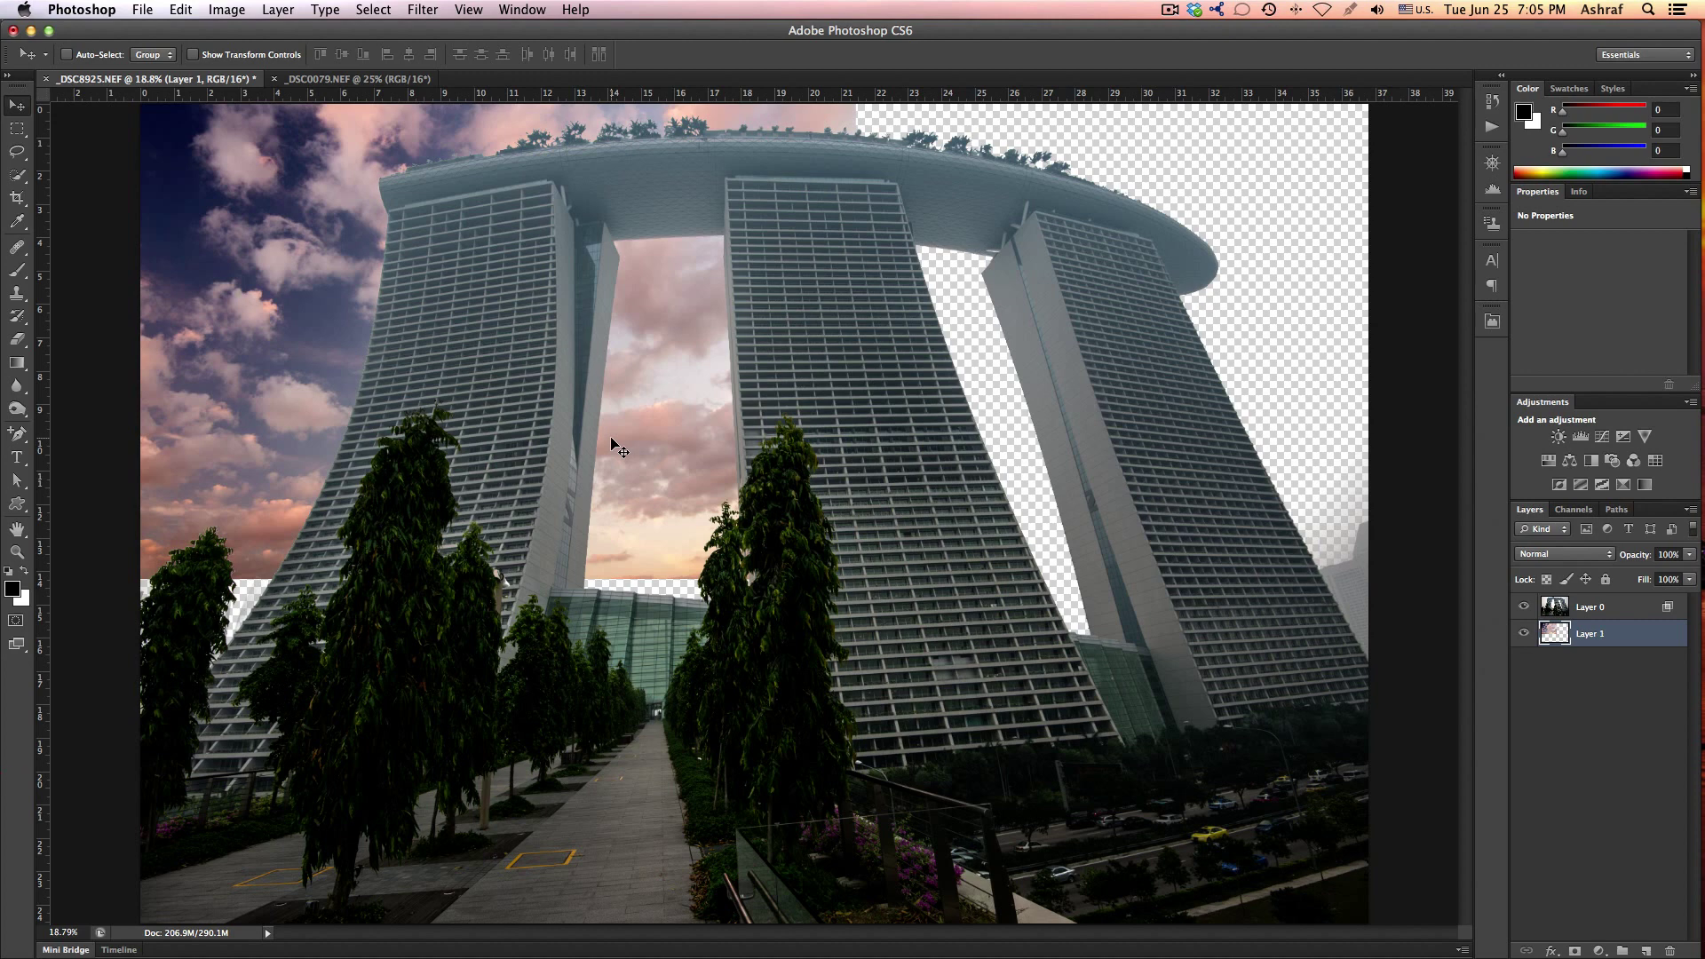
key("ctrl+t")
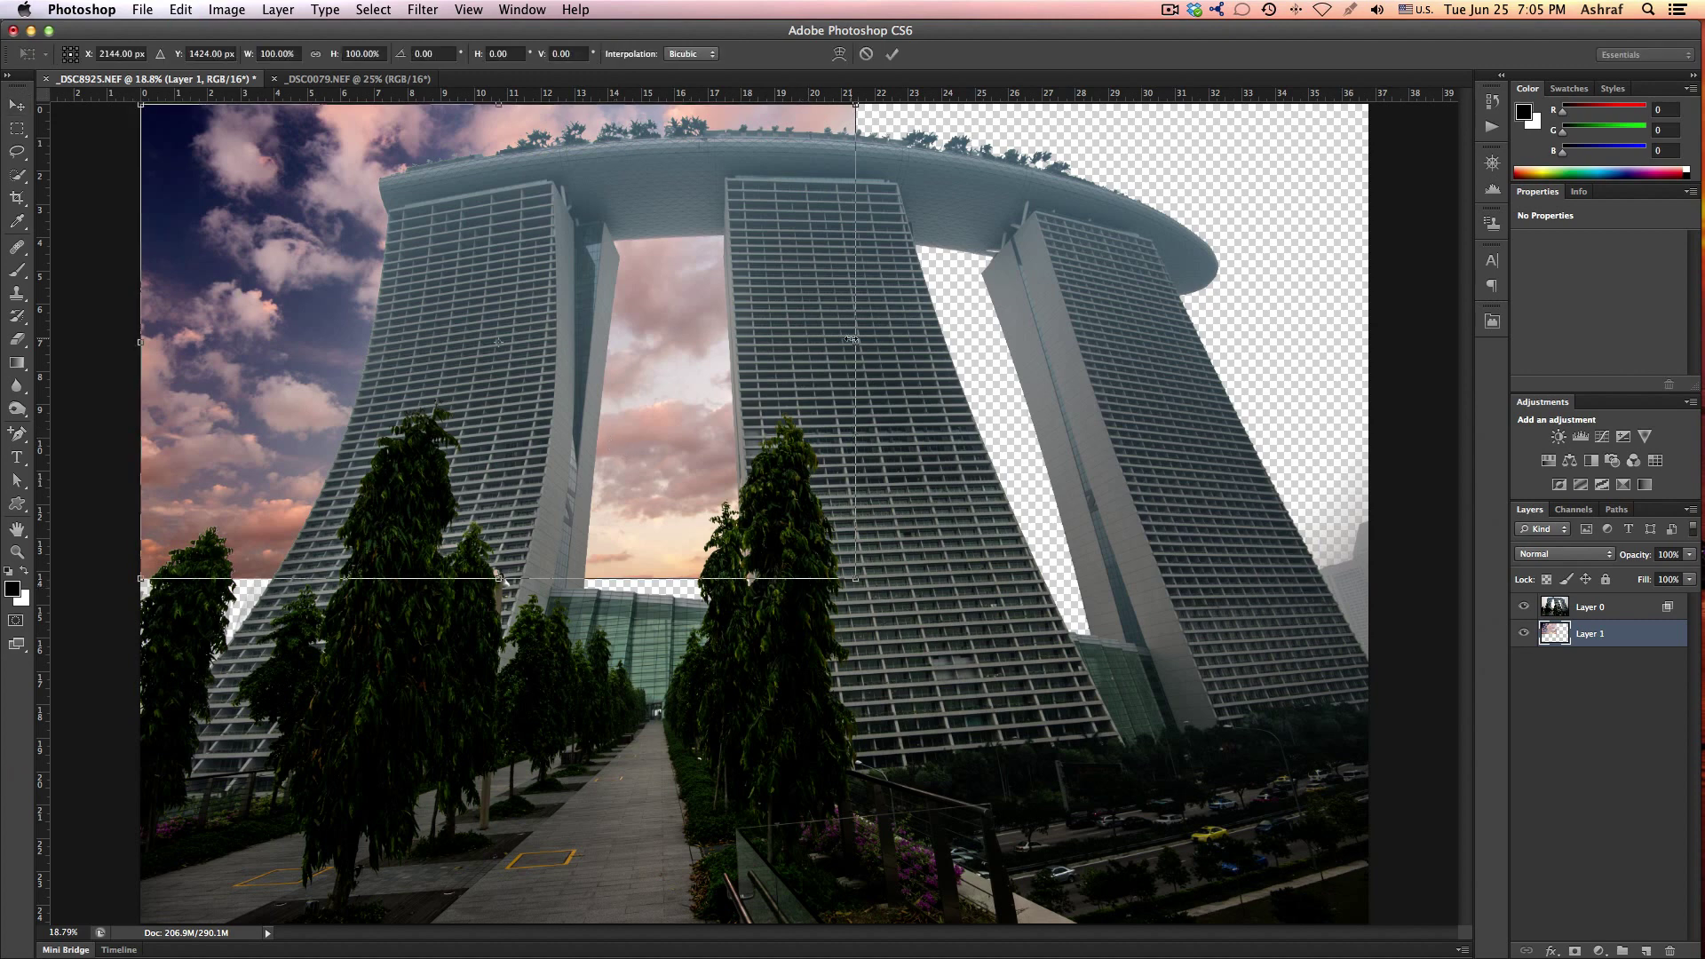
left_click_drag(857, 342, 1372, 371)
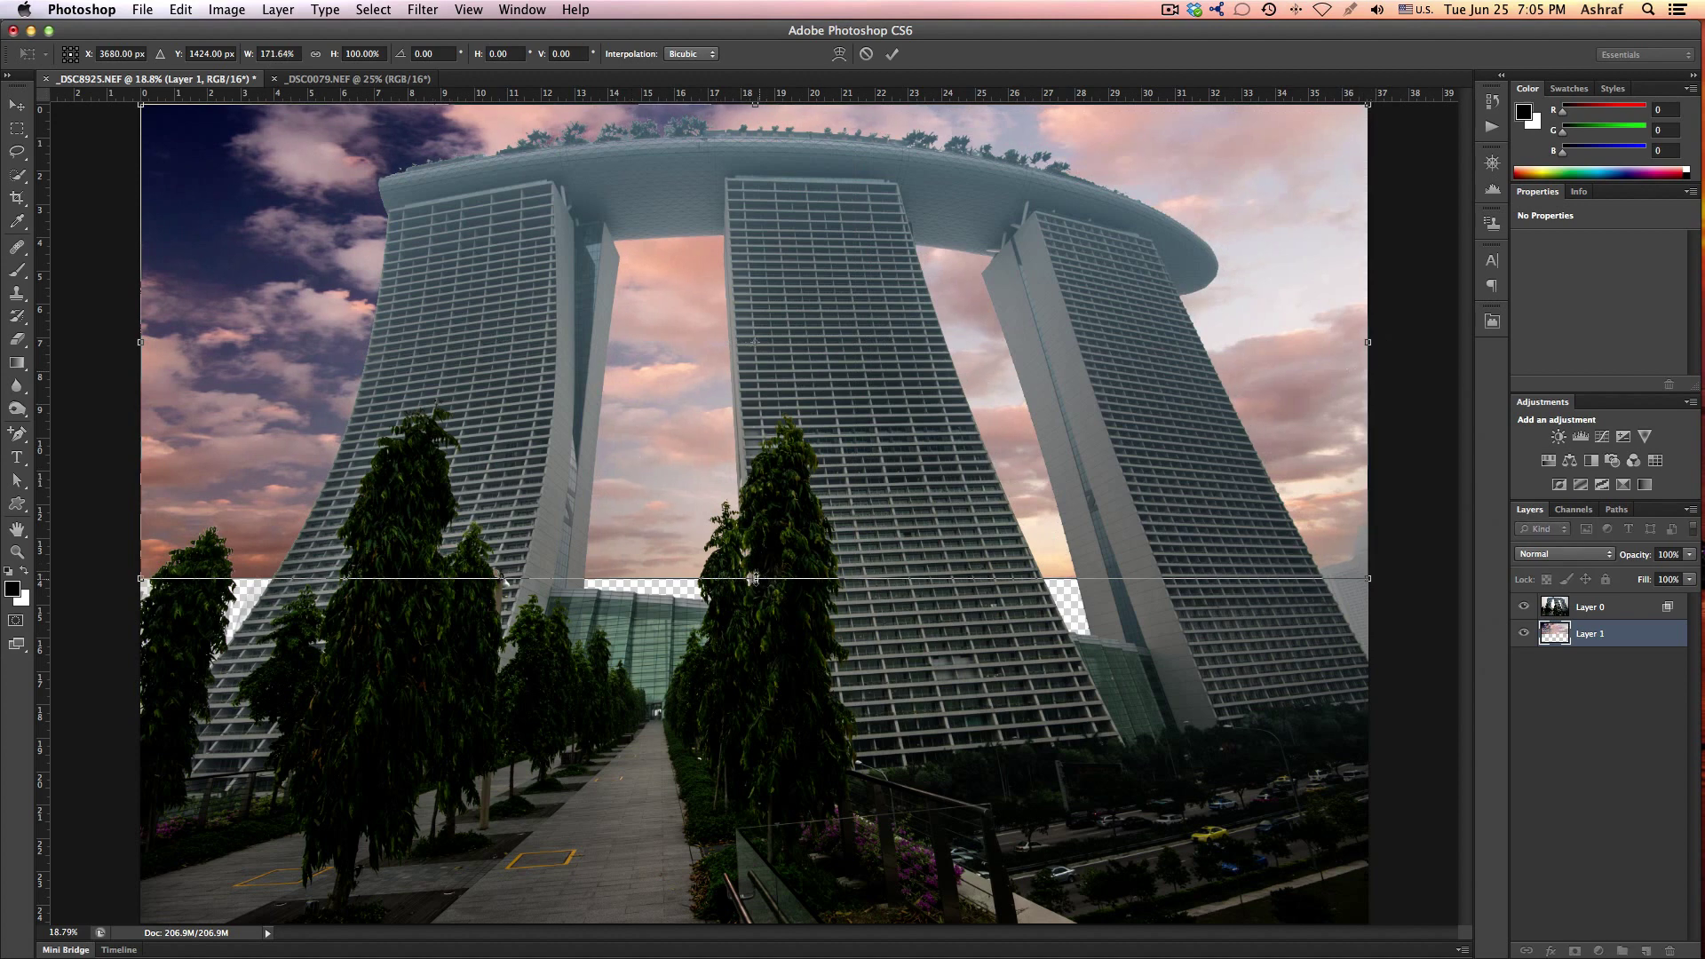
left_click_drag(753, 578, 753, 684)
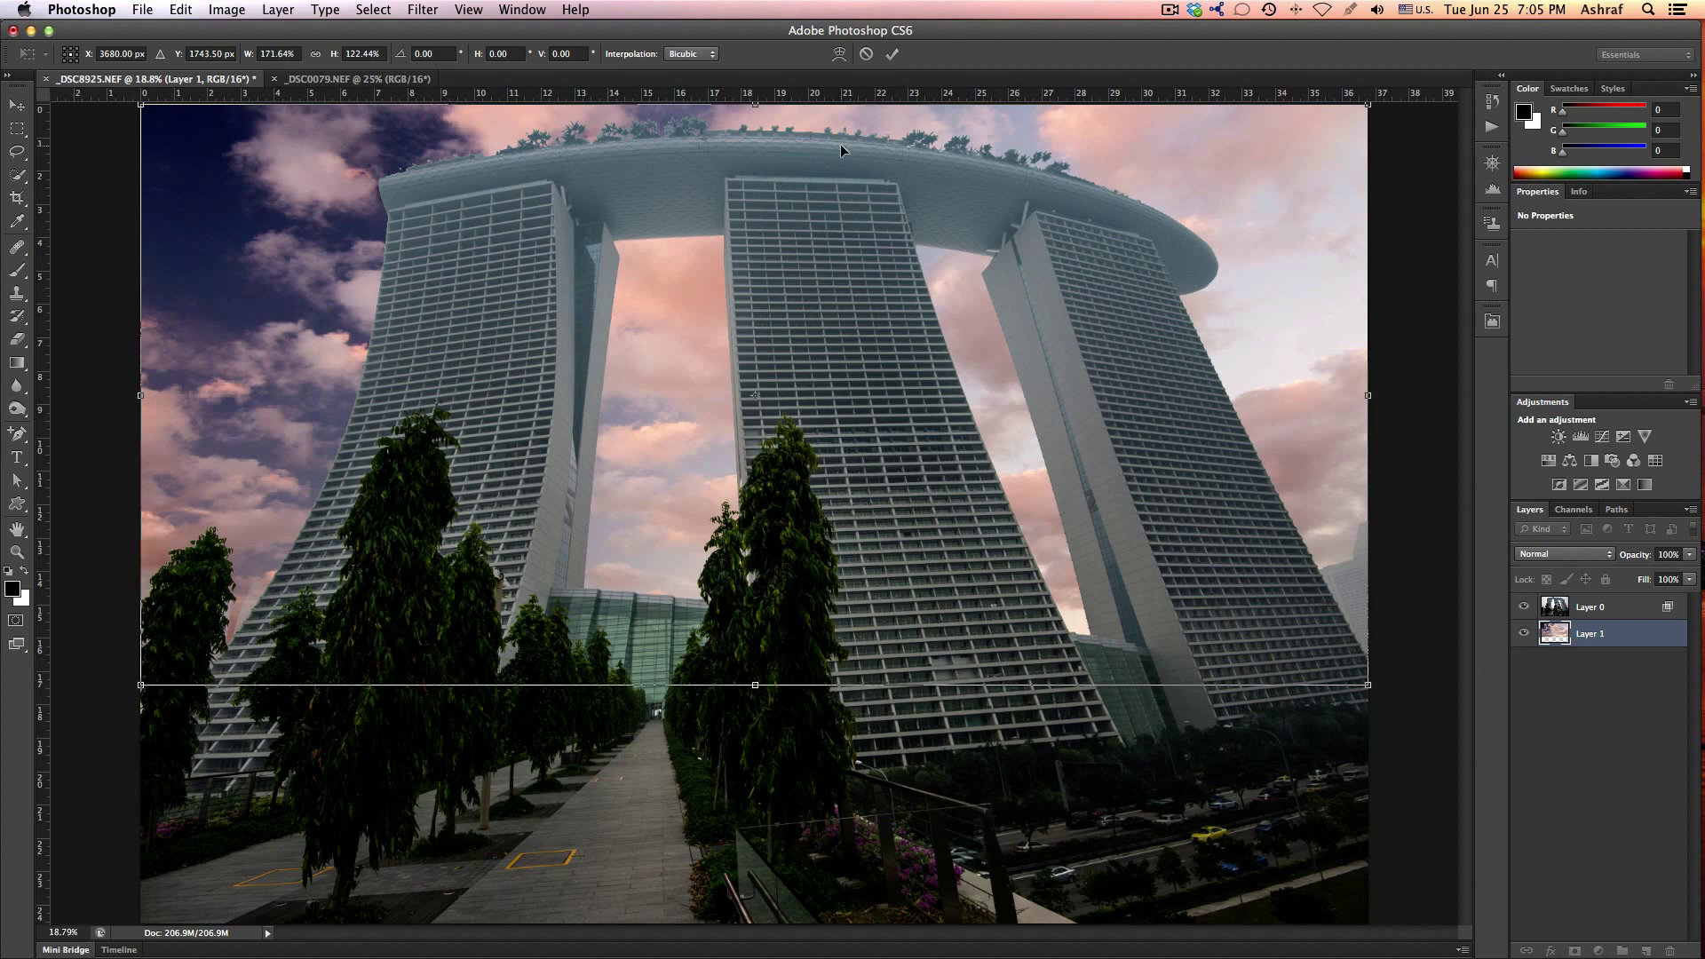
left_click(892, 54)
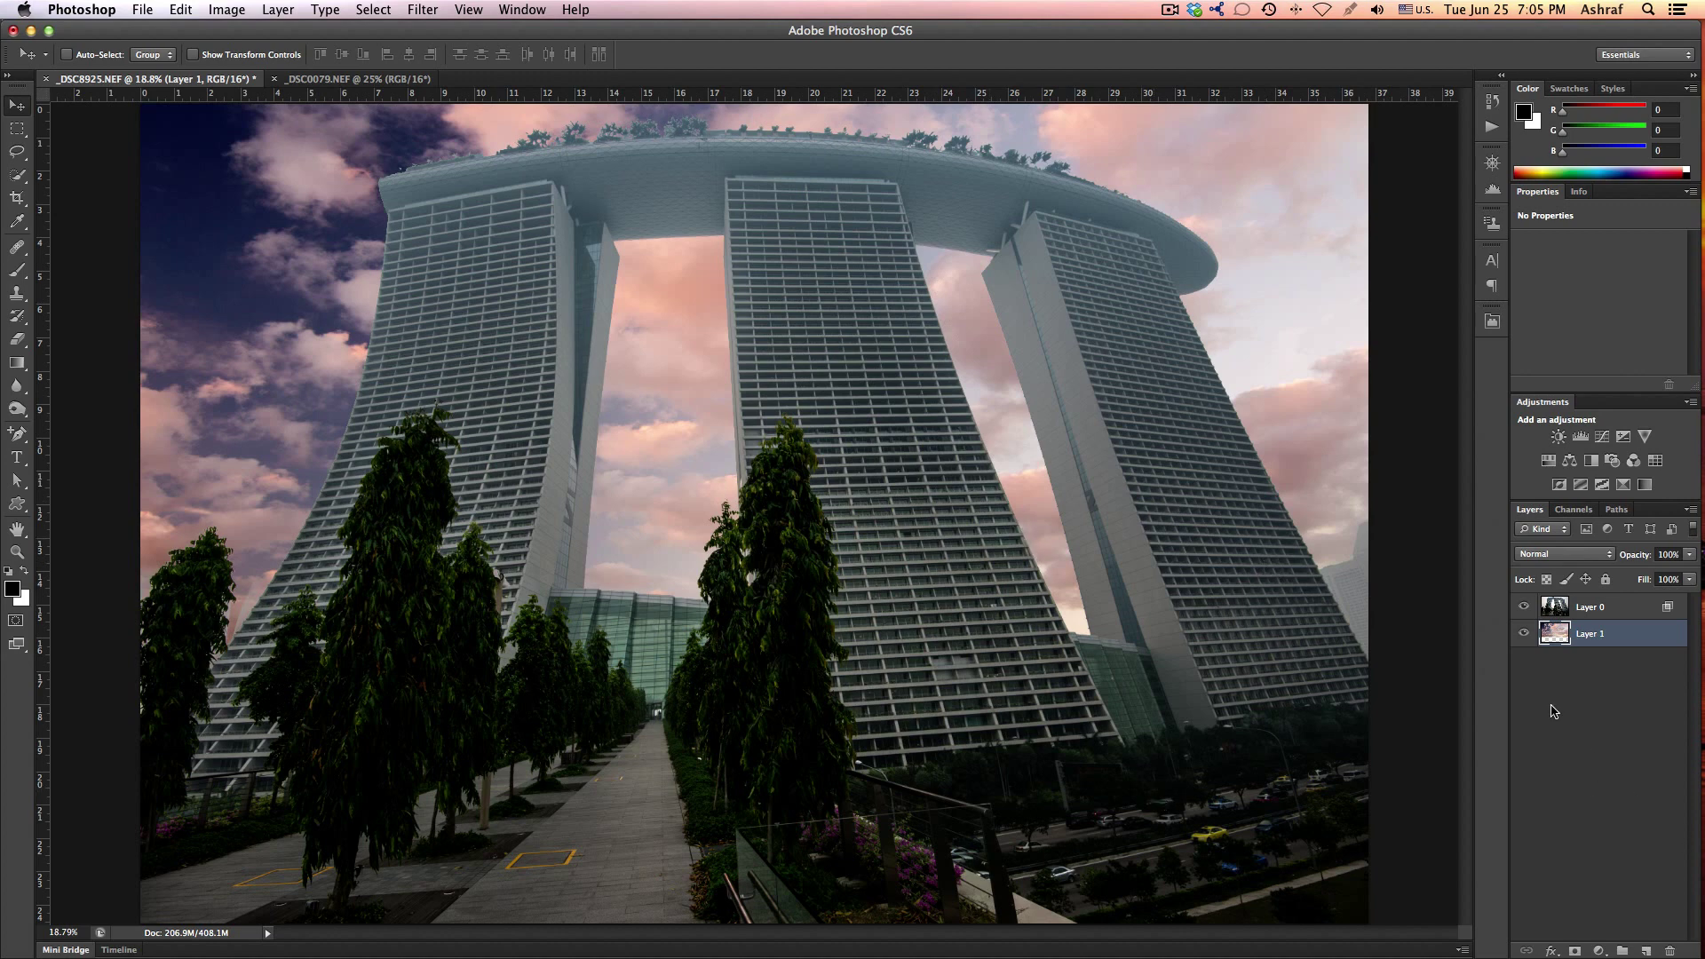
- Try a This Layer black Blend If value of 3 on Layer 0, reset it to 0 and close the blending options
double_click(1558, 607)
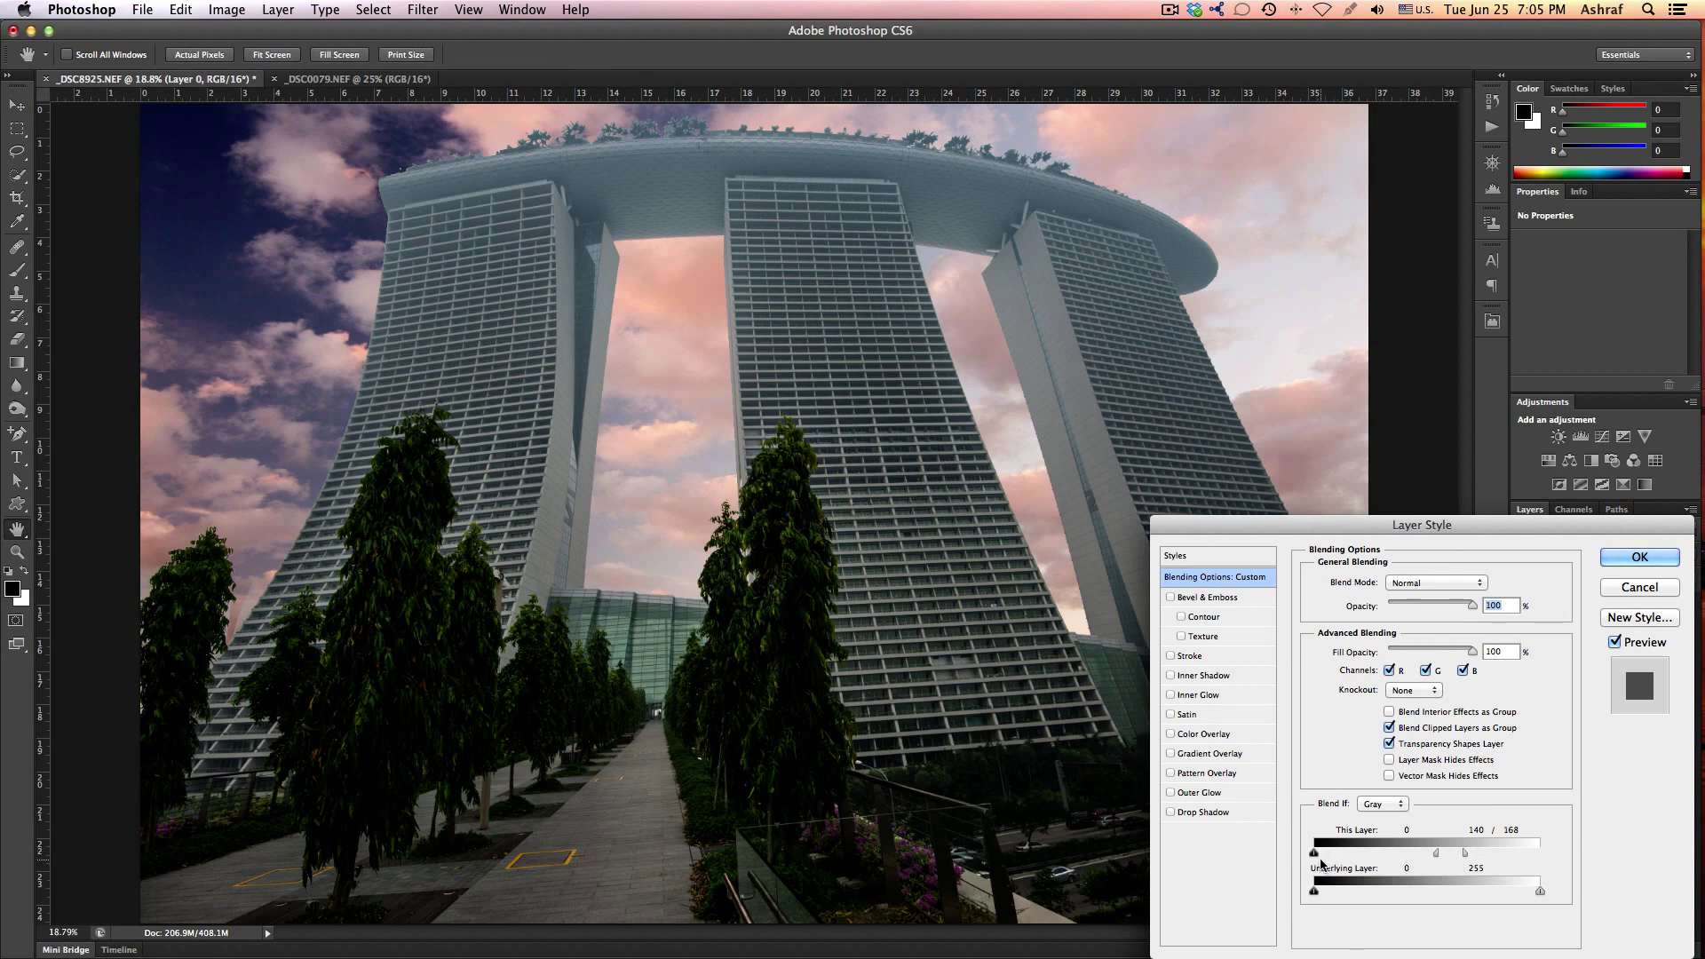
left_click_drag(1315, 853, 1317, 854)
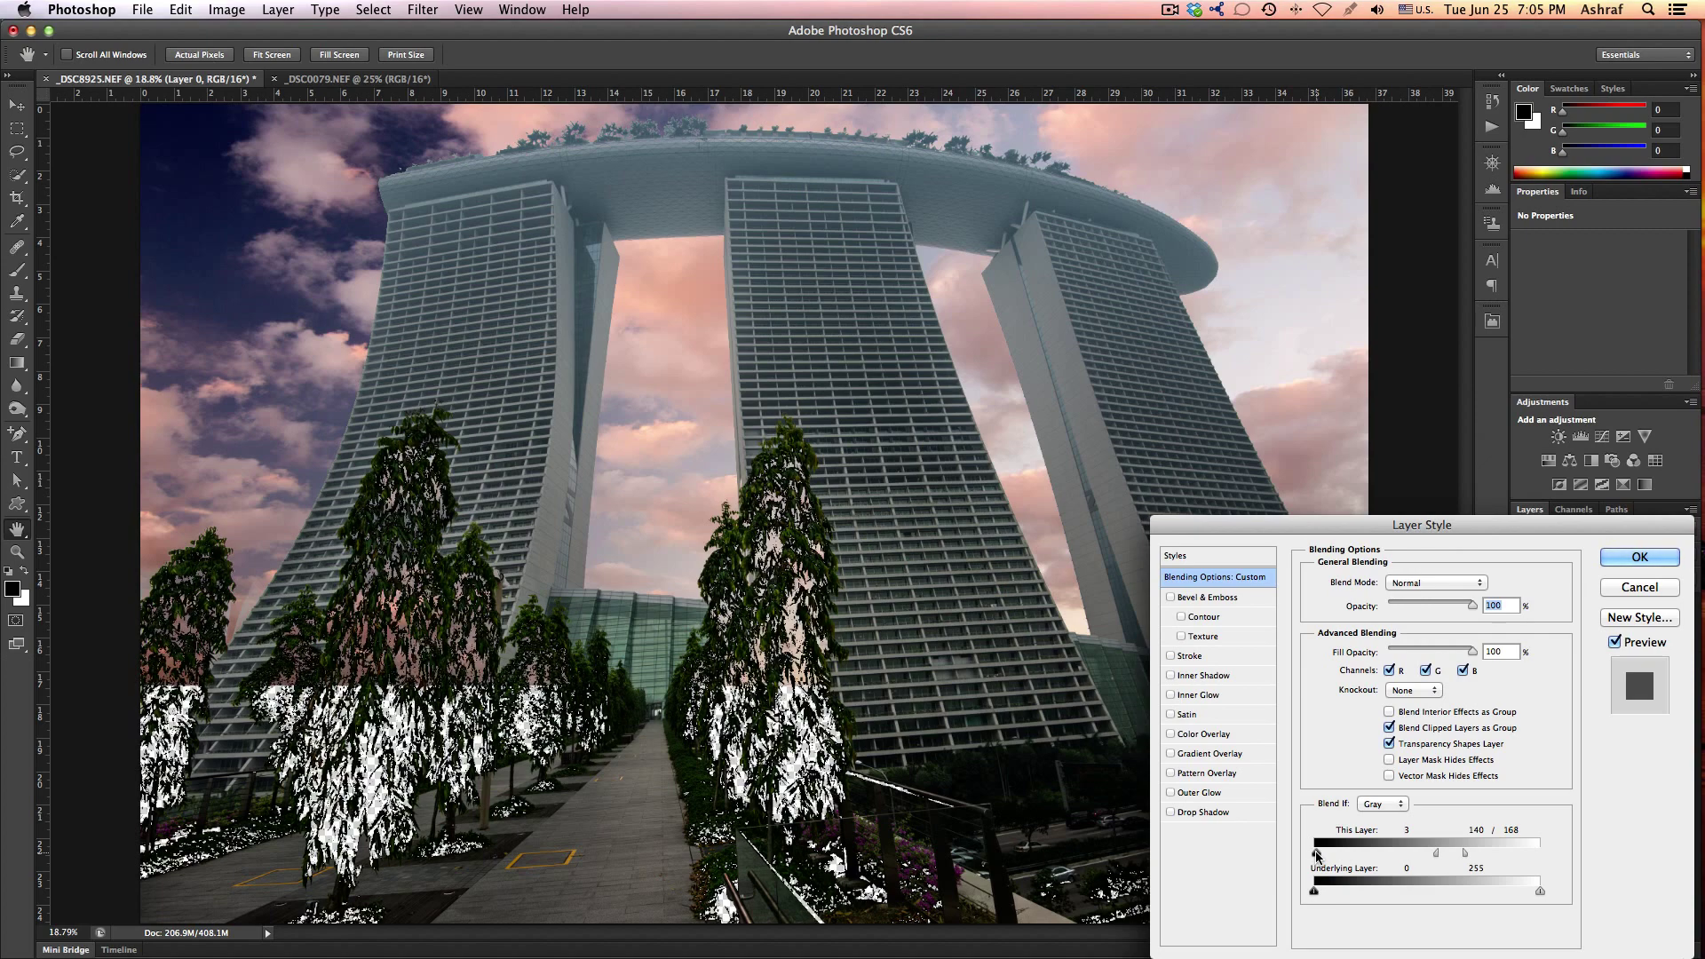
mouse_move(1317, 855)
left_mouse_down()
mouse_move(1378, 855)
mouse_move(1290, 842)
left_mouse_up()
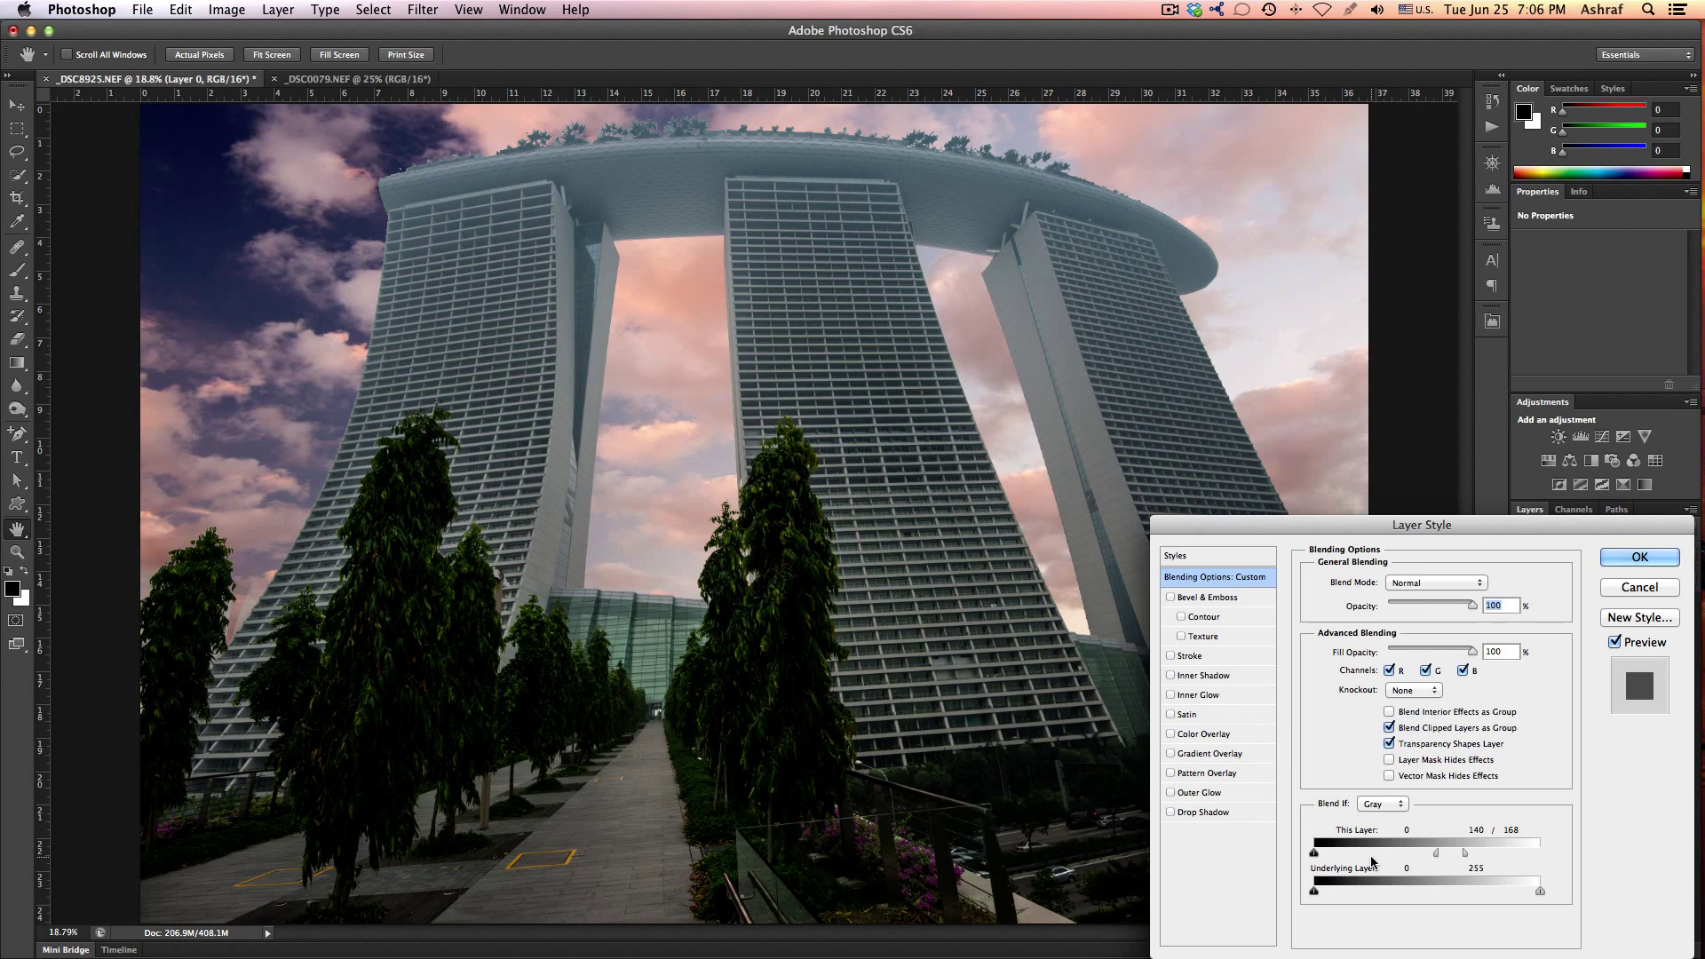
left_click(1627, 559)
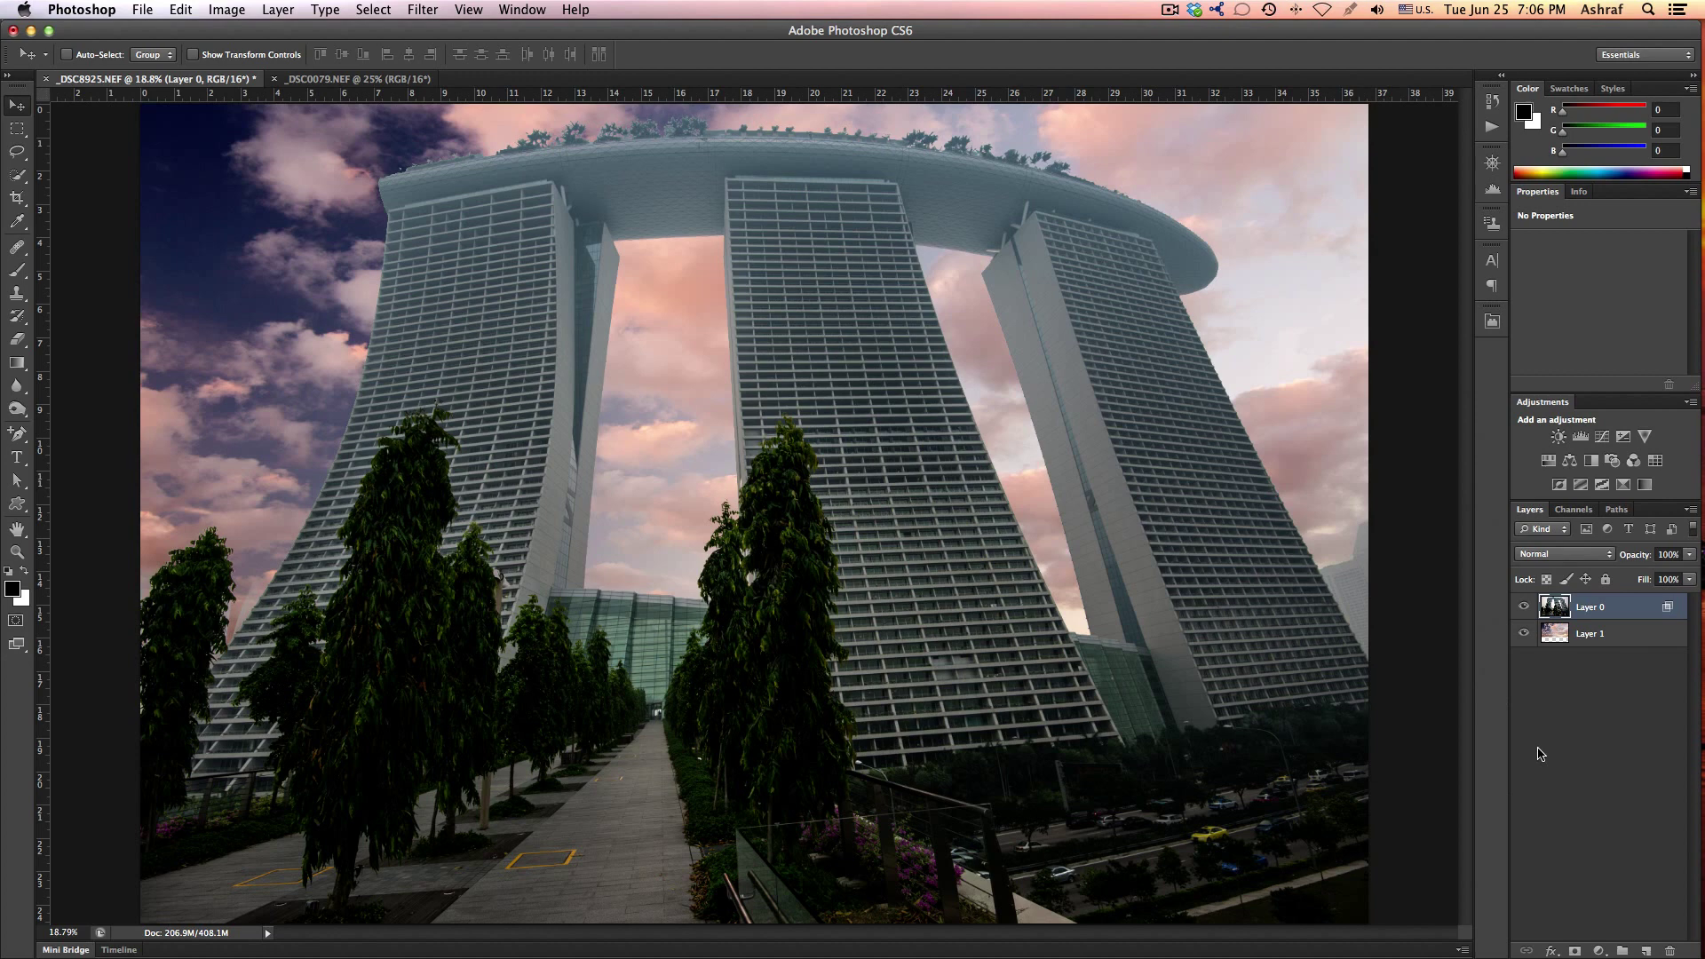
- Add a Photo Filter adjustment directly above the sky layer, using Warming Filter (85) at 54% density
left_click(1609, 636)
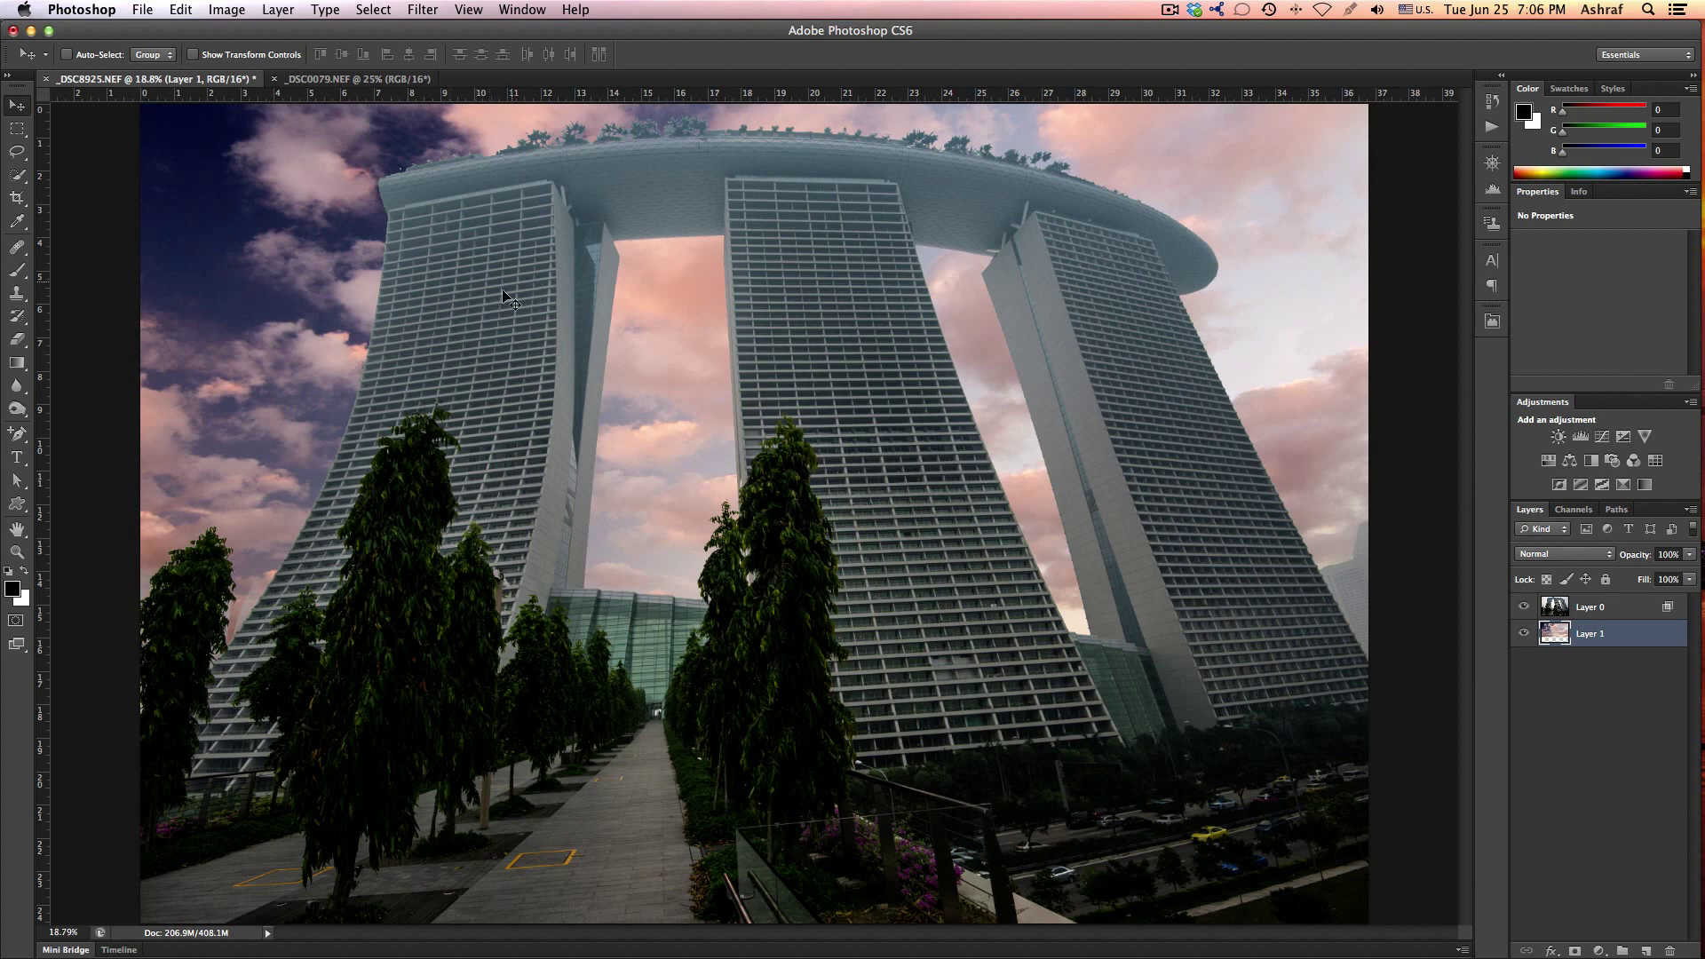
left_click(1599, 950)
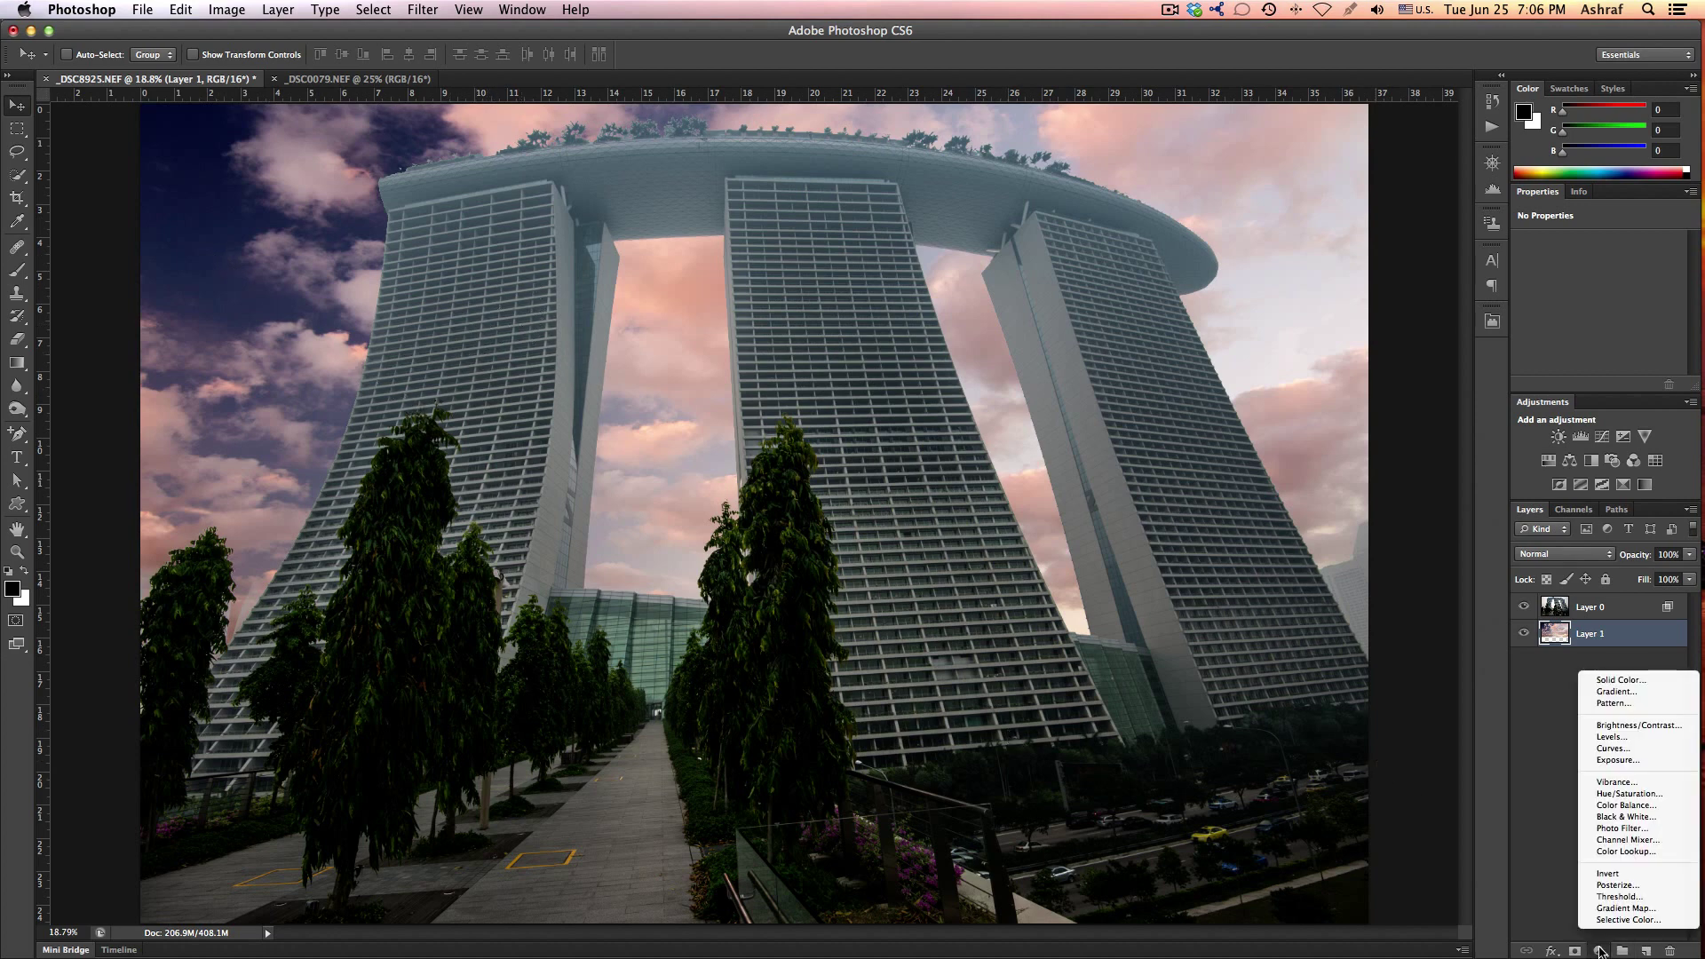
left_click(1616, 830)
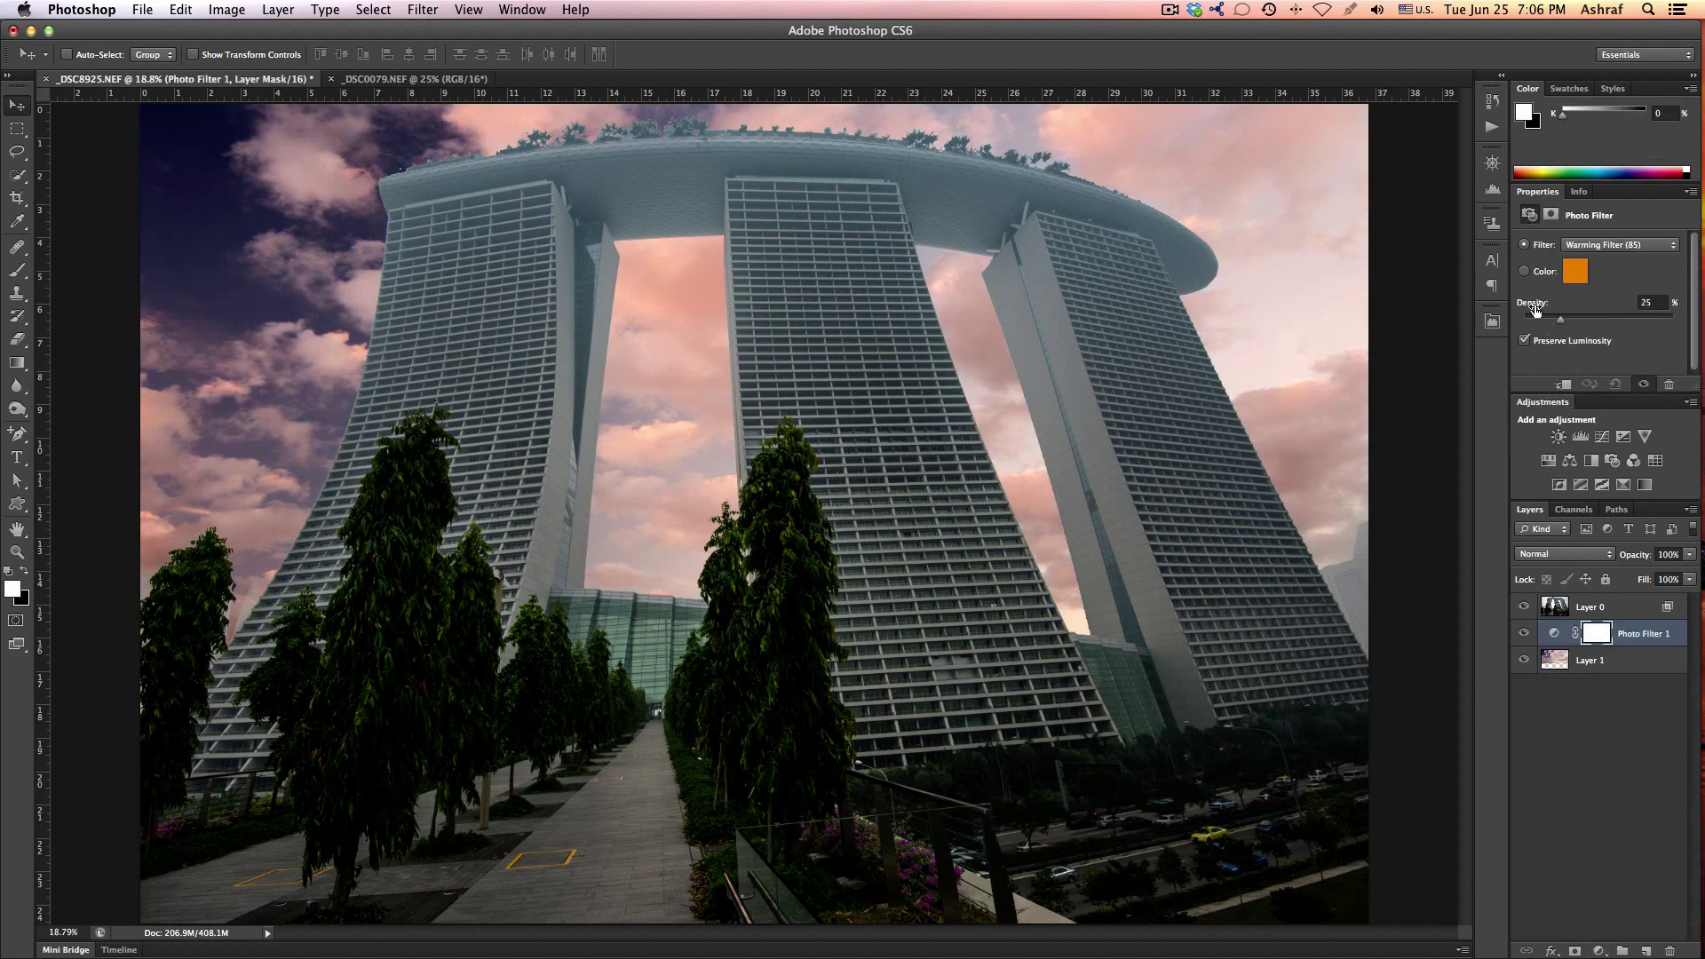
left_click_drag(1538, 309, 1555, 307)
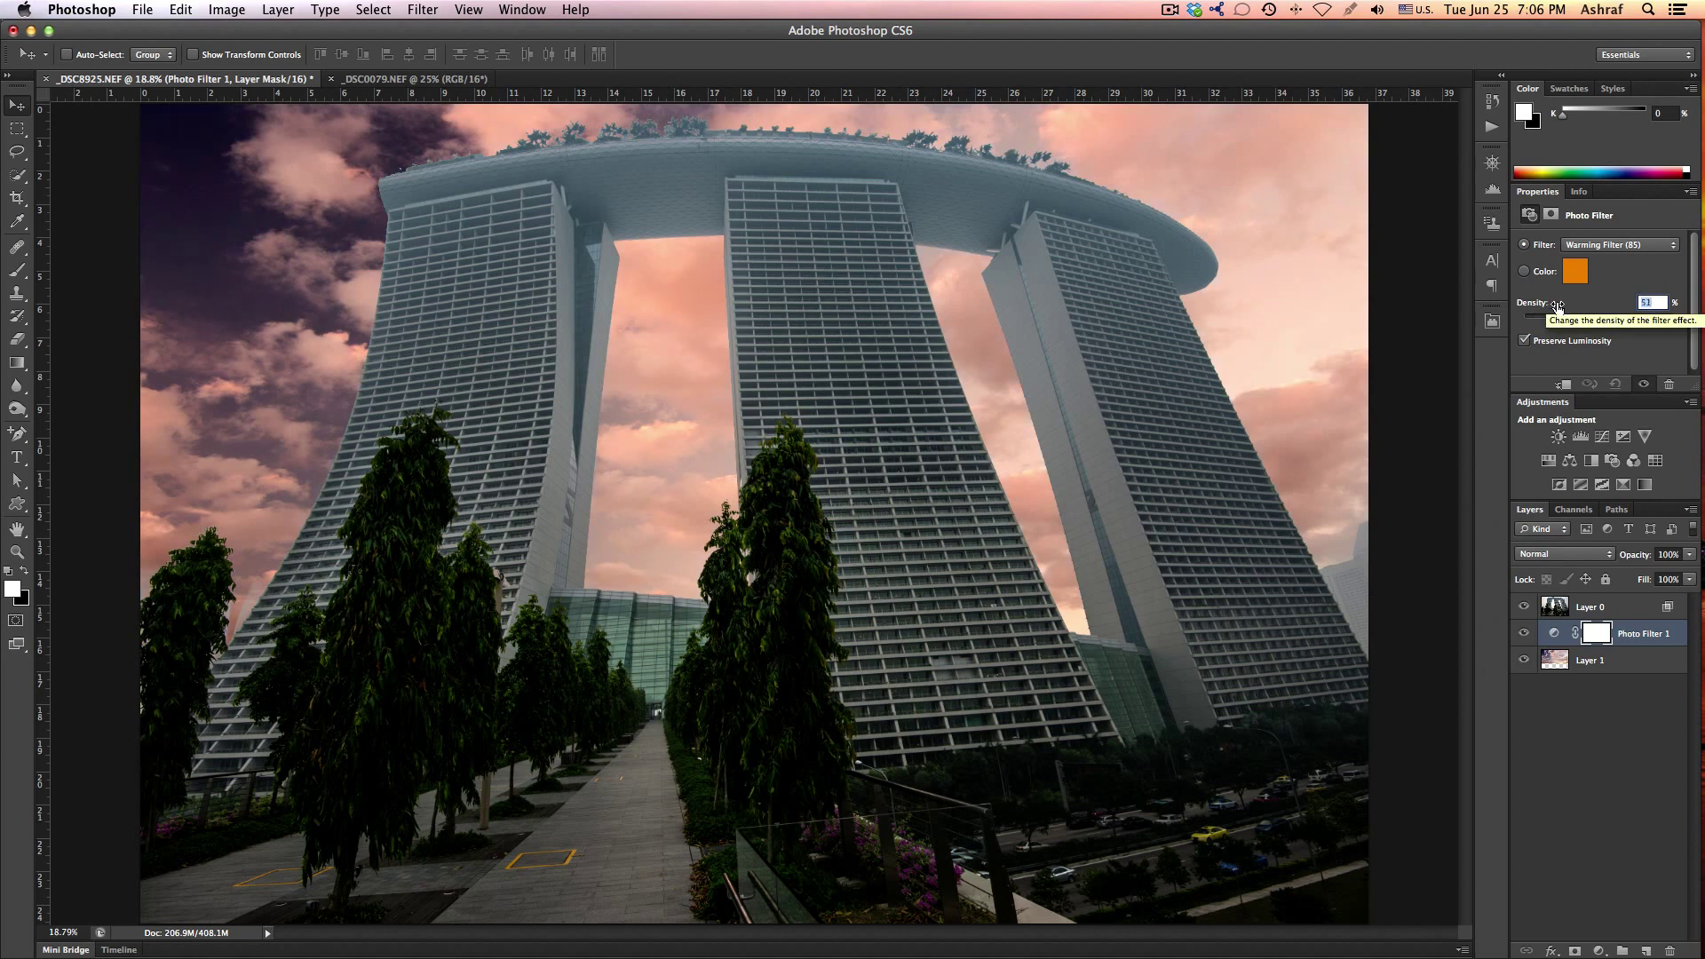
left_click_drag(1559, 304, 1560, 306)
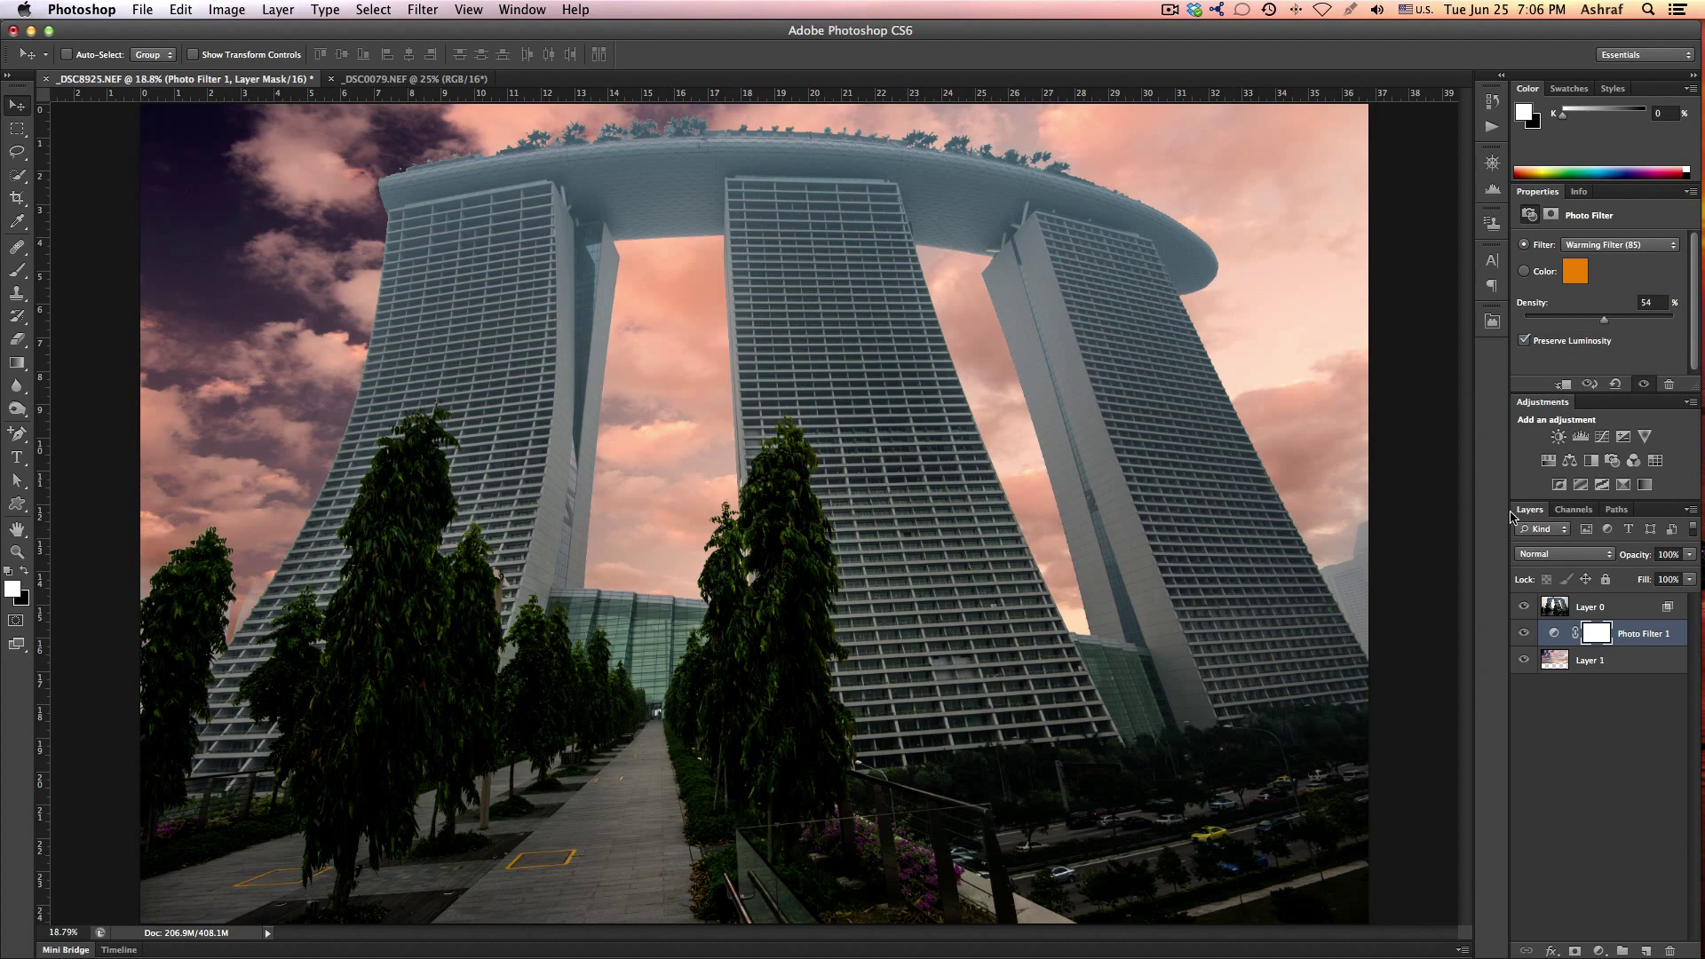